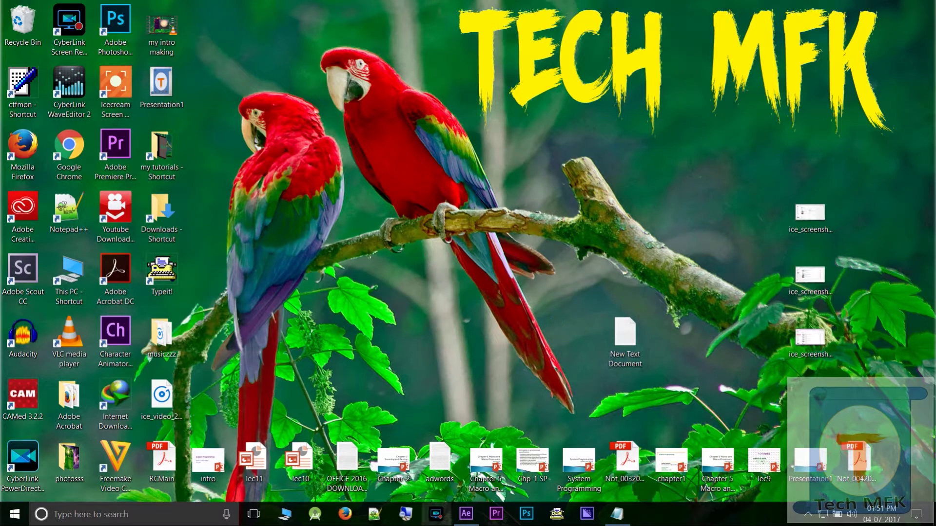
Bring the untitled After Effects project holding the empty Comp 1 to the front
{"action": "left_click", "coordinate": [467, 514]}
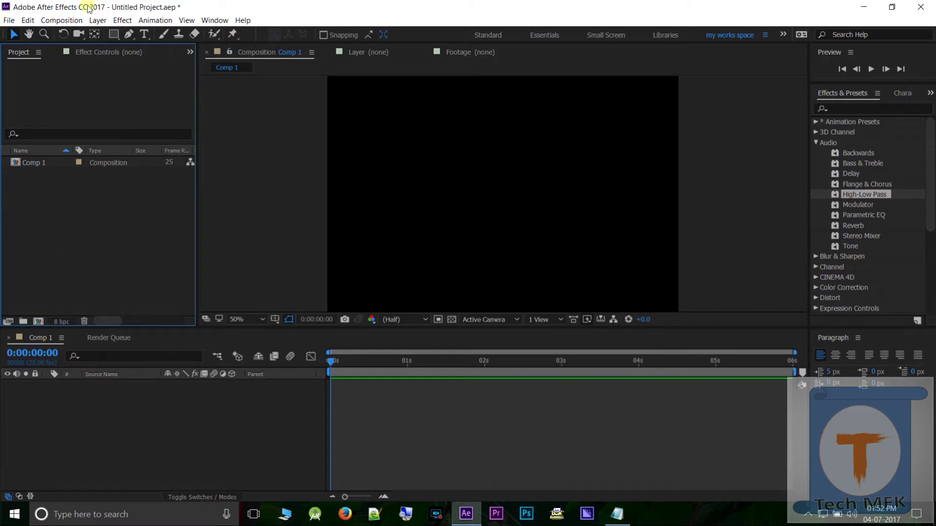
{"action": "right_click", "coordinate": [51, 230]}
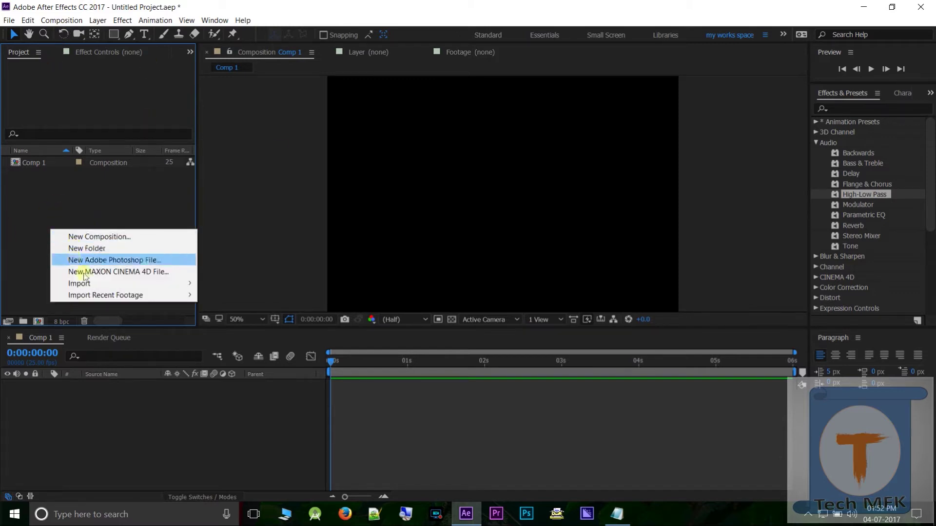
Import cute_baby_in_autumn-wide from the Desktop photosss folder into the project
{"action": "mouse_move", "coordinate": [81, 283]}
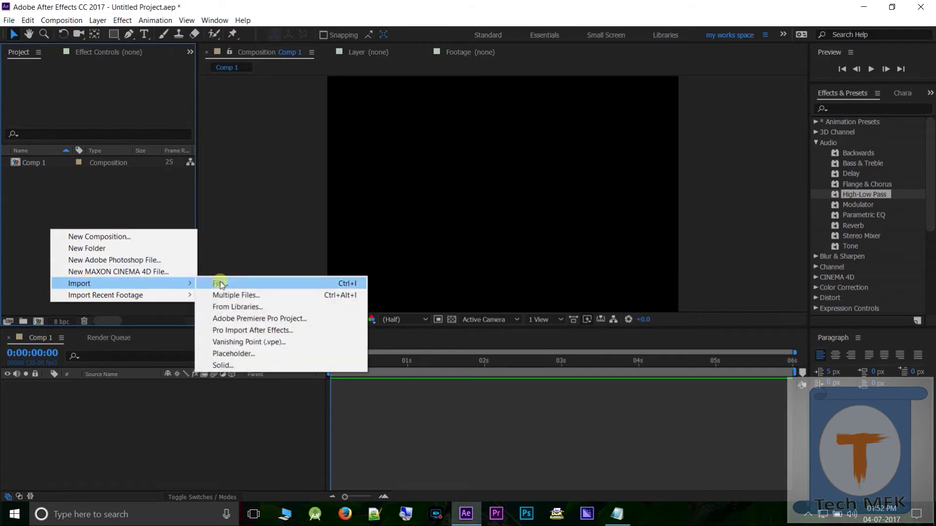
{"action": "left_click", "coordinate": [221, 285]}
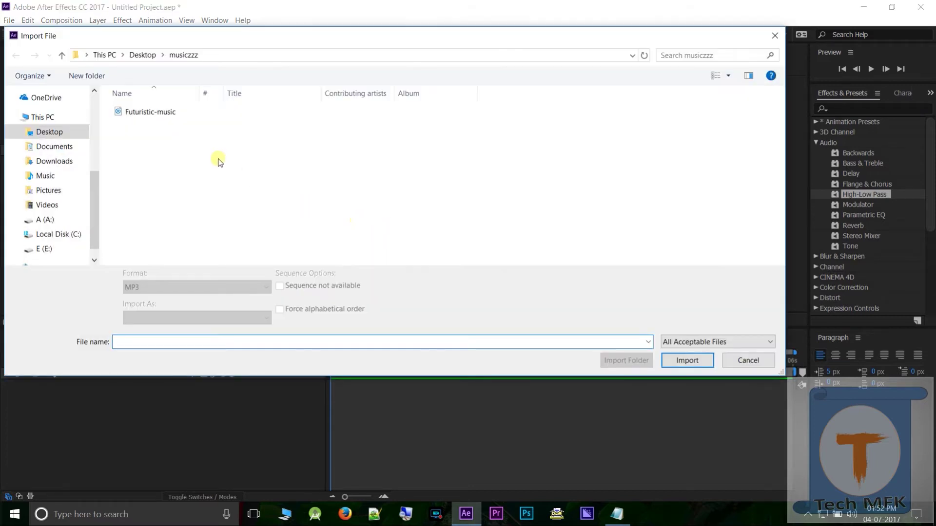
{"action": "left_click", "coordinate": [140, 54]}
{"action": "double_click", "coordinate": [276, 129]}
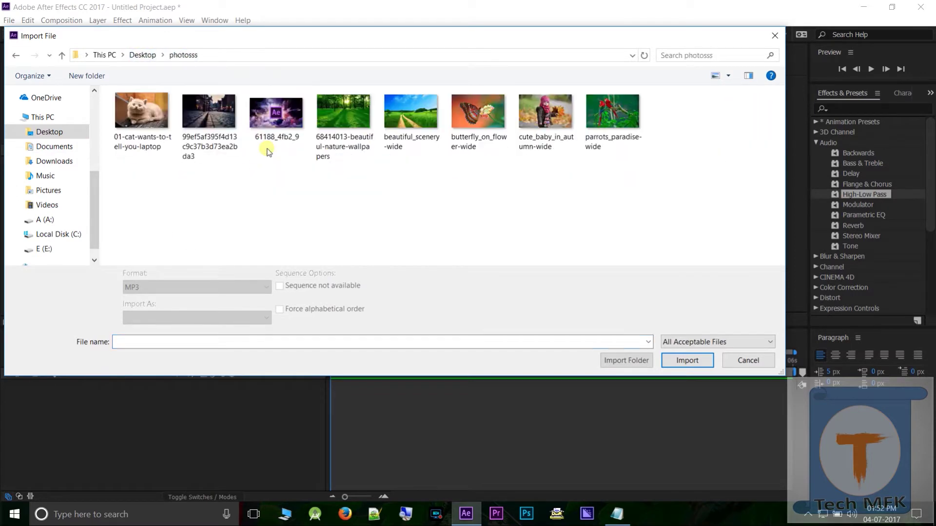
{"action": "left_click", "coordinate": [452, 117]}
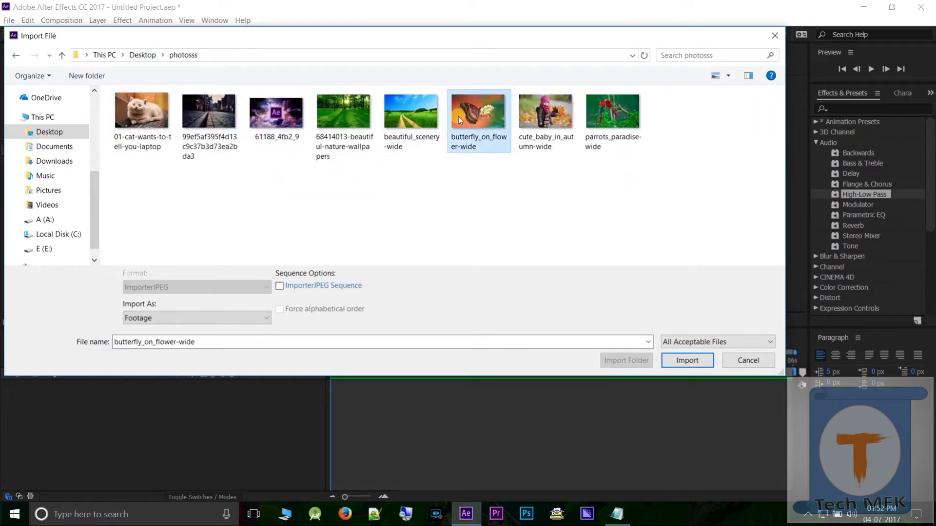
{"action": "left_click", "coordinate": [536, 142]}
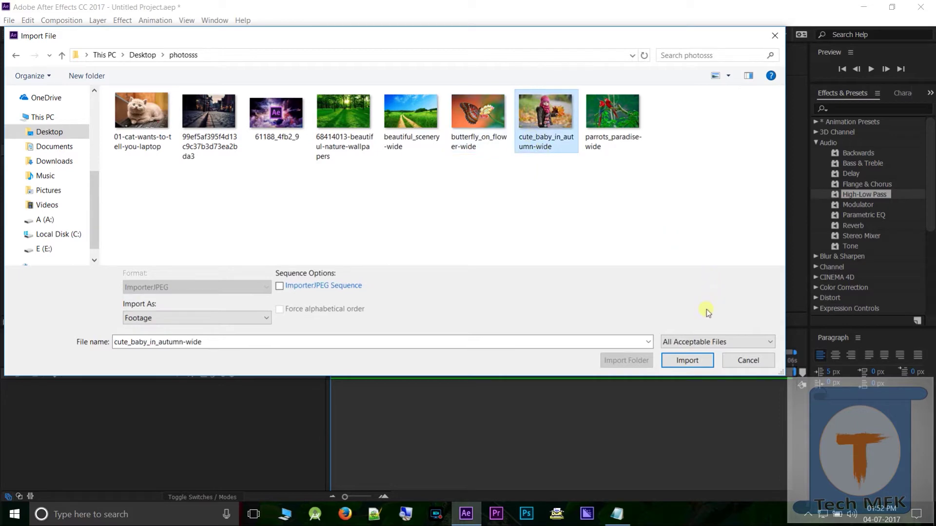
{"action": "left_click", "coordinate": [686, 360]}
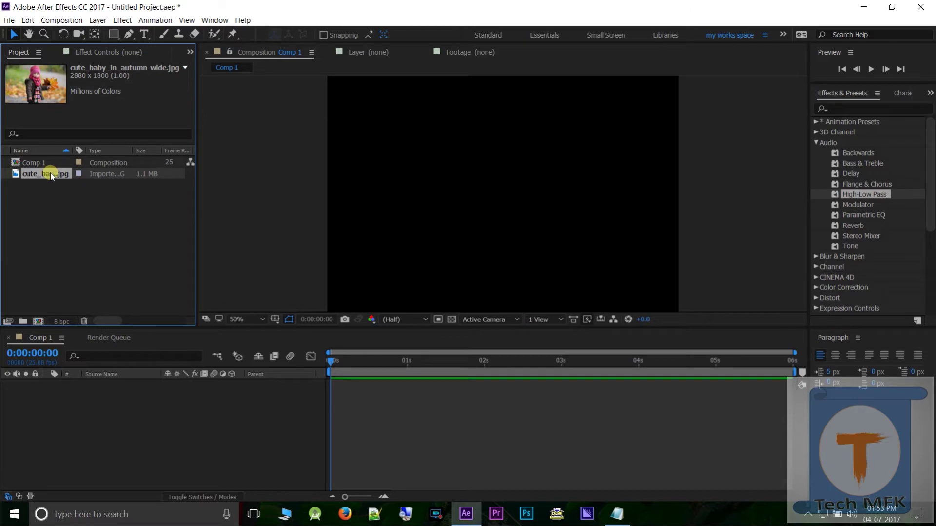
Add the autumn child photo to the Comp 1 timeline, then resize and reposition it in the frame
{"action": "left_click_drag", "start_coordinate": [51, 172], "coordinate": [62, 388]}
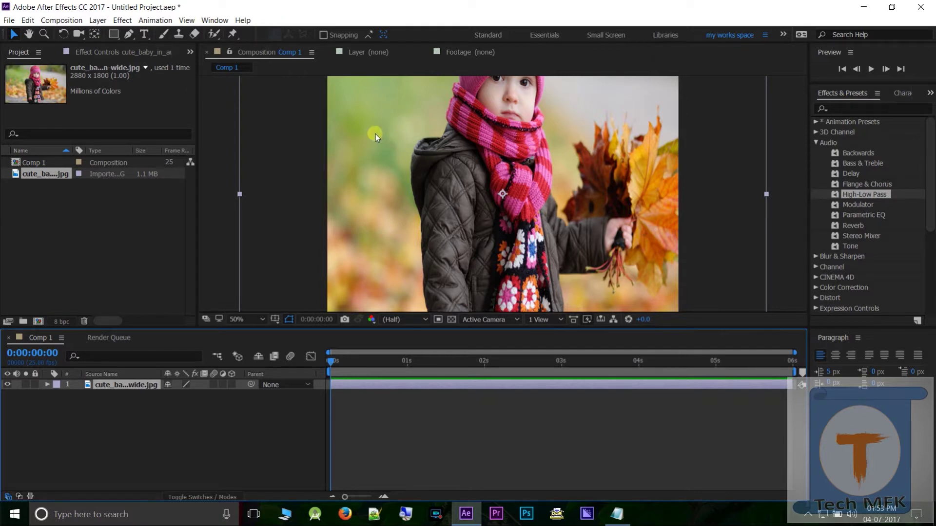
{"action": "left_click_drag", "start_coordinate": [390, 130], "coordinate": [408, 183]}
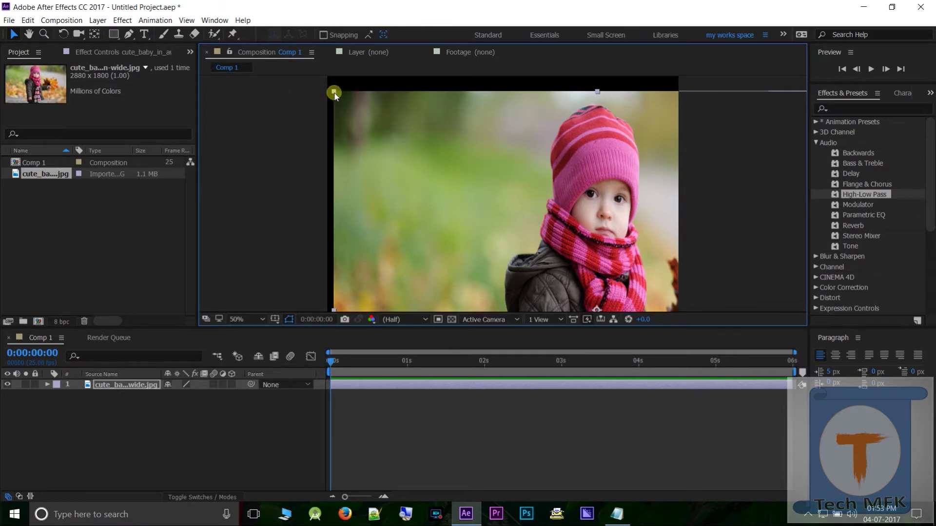
{"action": "left_click_drag", "start_coordinate": [334, 93], "coordinate": [503, 254]}
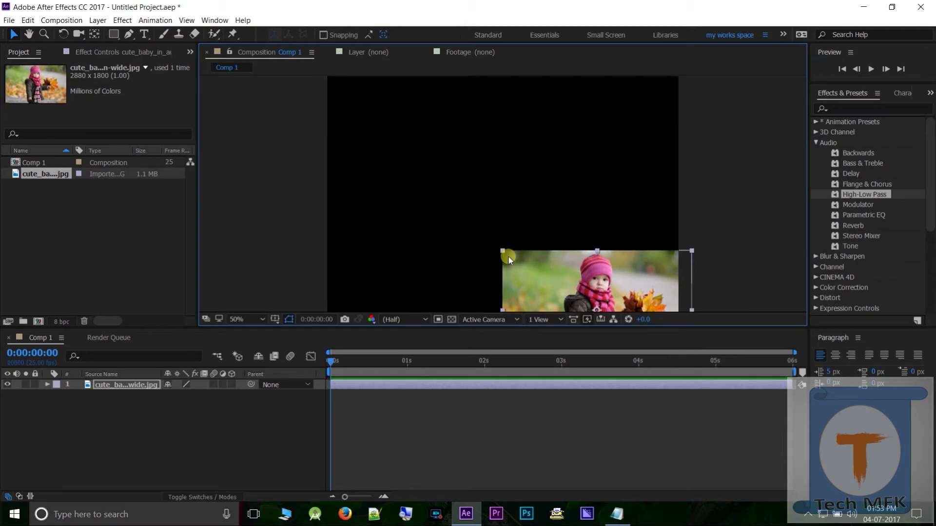
{"action": "left_click_drag", "start_coordinate": [575, 269], "coordinate": [411, 115]}
{"action": "left_click", "coordinate": [482, 189]}
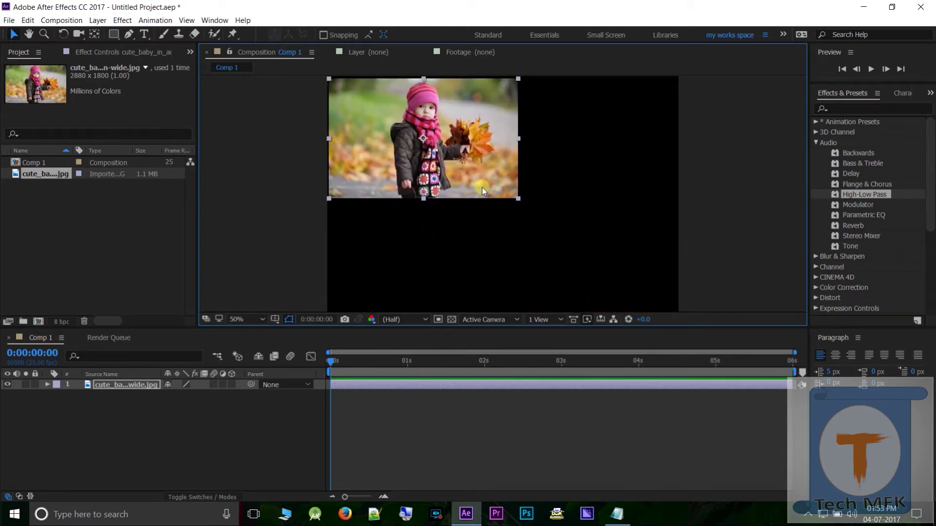
{"action": "left_click", "coordinate": [516, 198]}
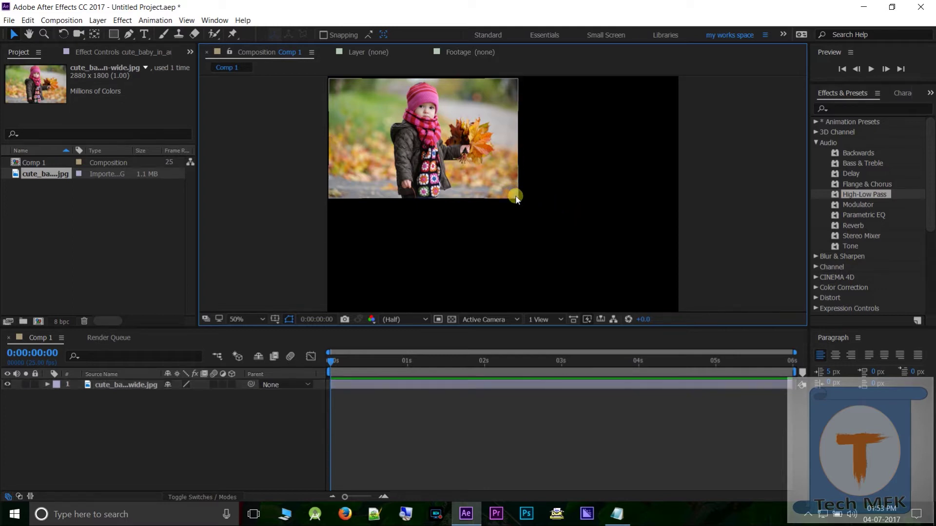
{"action": "left_click", "coordinate": [469, 160]}
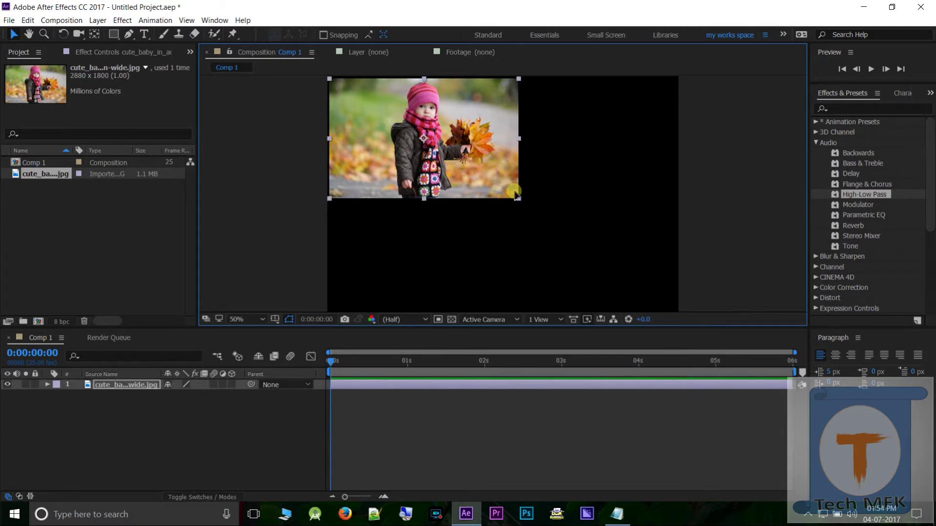
{"action": "left_click_drag", "start_coordinate": [517, 198], "coordinate": [631, 282]}
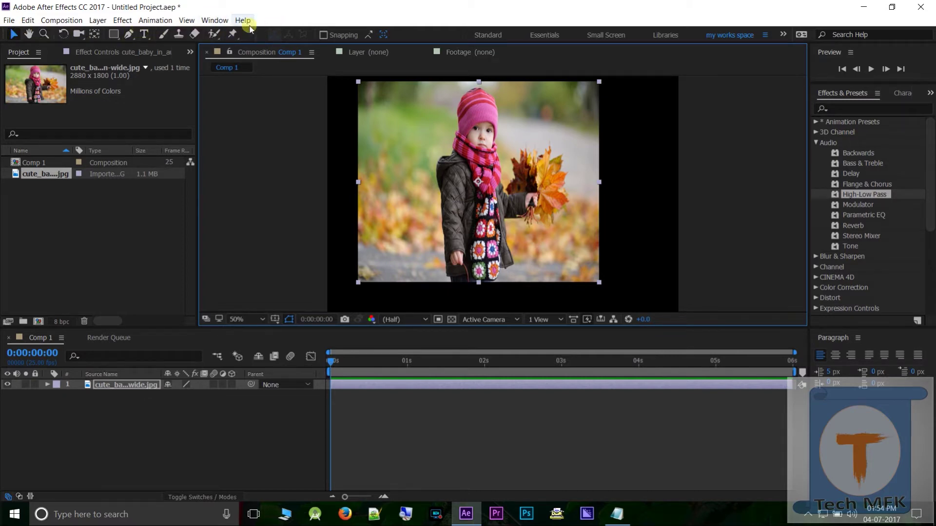
Show the Tools panel from the Window menu
{"action": "left_click", "coordinate": [12, 35]}
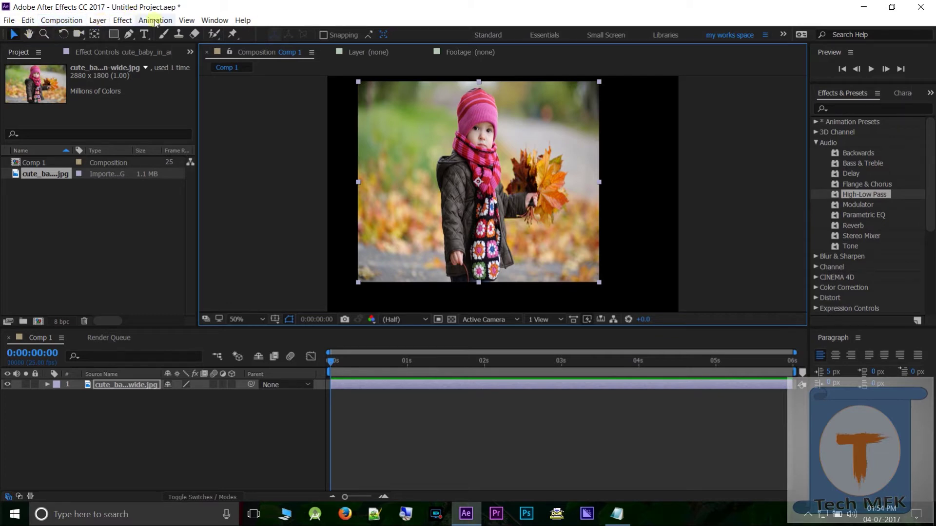
{"action": "left_click", "coordinate": [214, 20]}
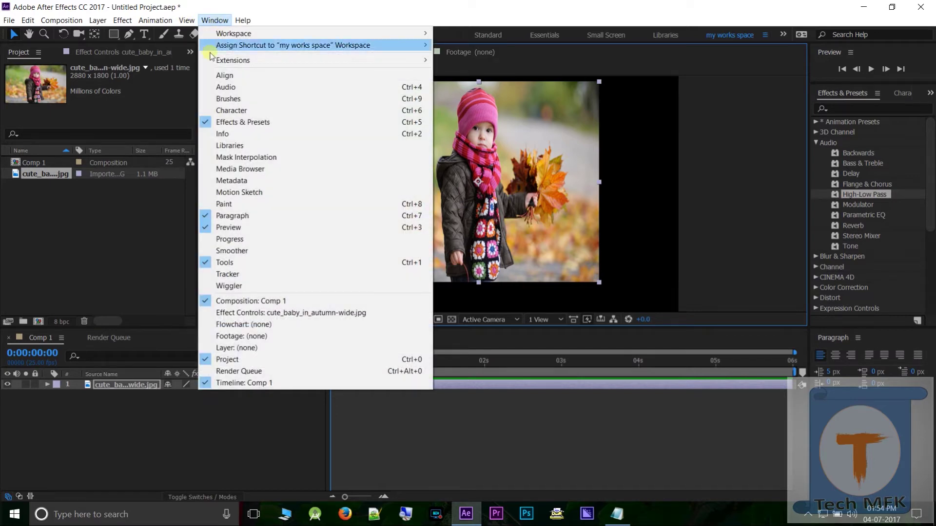
{"action": "left_click", "coordinate": [207, 266]}
{"action": "left_click", "coordinate": [66, 282]}
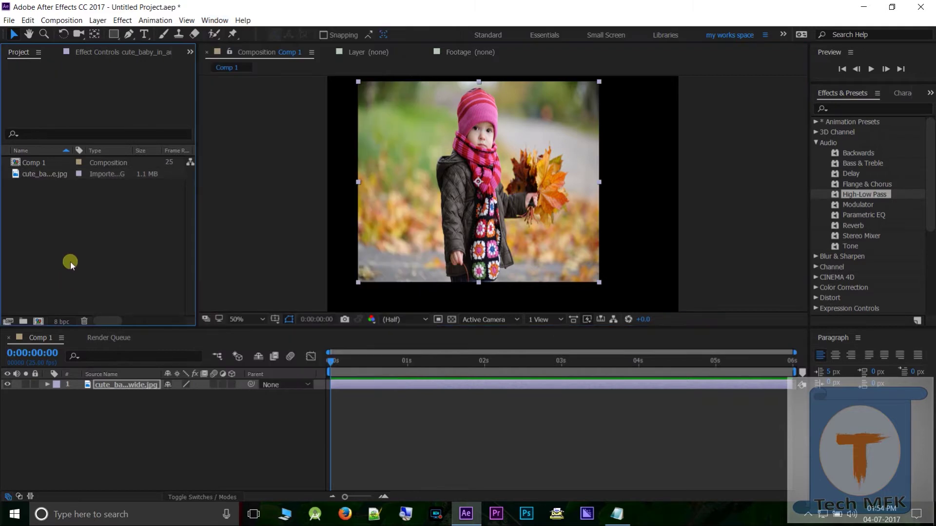
With the Selection Tool, drag the photo against Comp 1's top-left corner
{"action": "left_click", "coordinate": [12, 36]}
{"action": "left_click", "coordinate": [11, 36]}
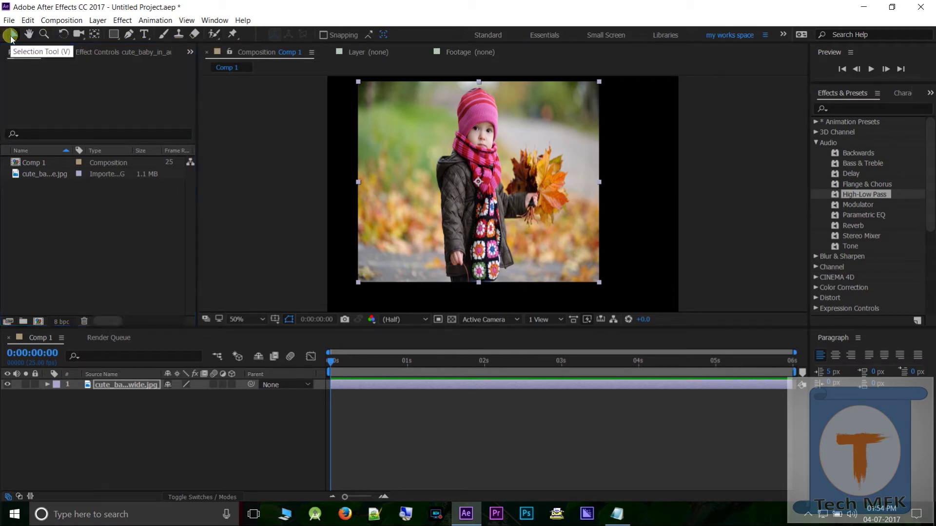
{"action": "mouse_move", "coordinate": [440, 145]}
{"action": "left_mouse_down"}
{"action": "mouse_move", "coordinate": [510, 168]}
{"action": "mouse_move", "coordinate": [426, 153]}
{"action": "left_mouse_up"}
{"action": "left_click_drag", "start_coordinate": [507, 176], "coordinate": [415, 145]}
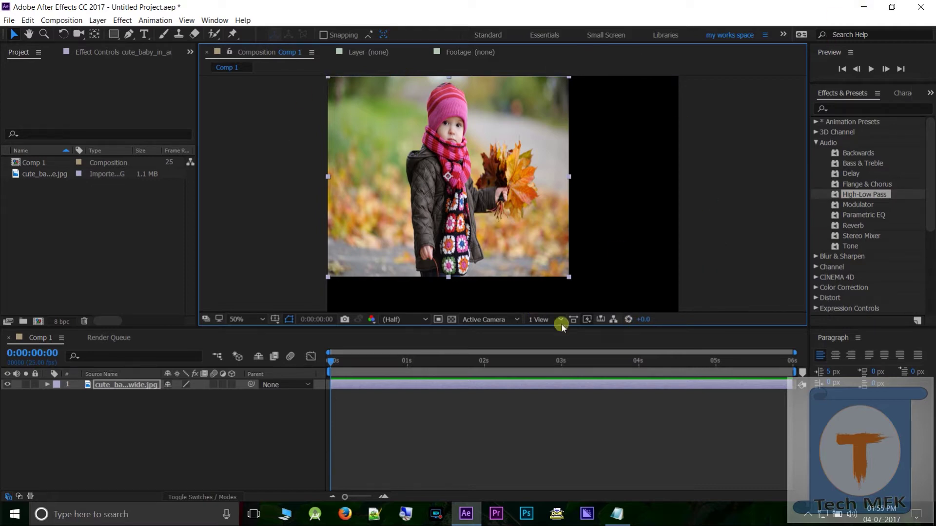
{"action": "left_click", "coordinate": [773, 318]}
{"action": "left_click", "coordinate": [469, 214]}
{"action": "left_click", "coordinate": [392, 205]}
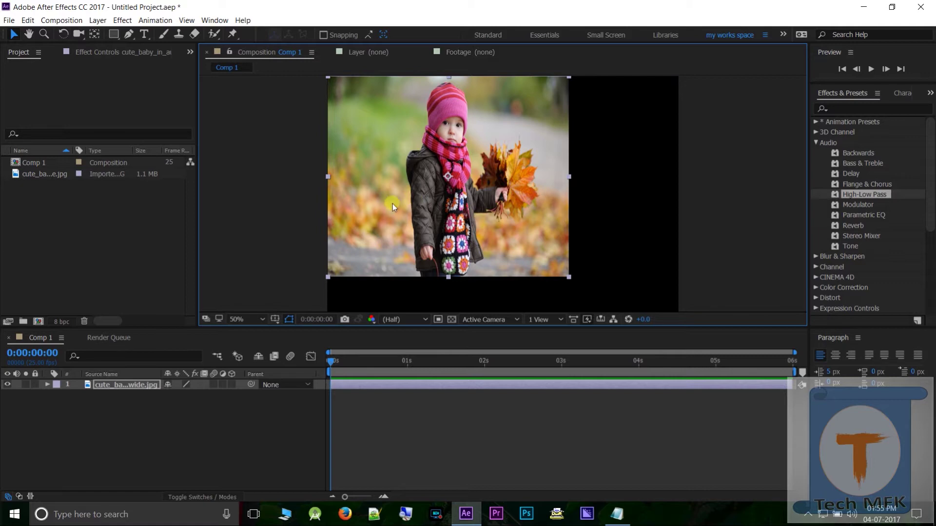
{"action": "right_click", "coordinate": [516, 163]}
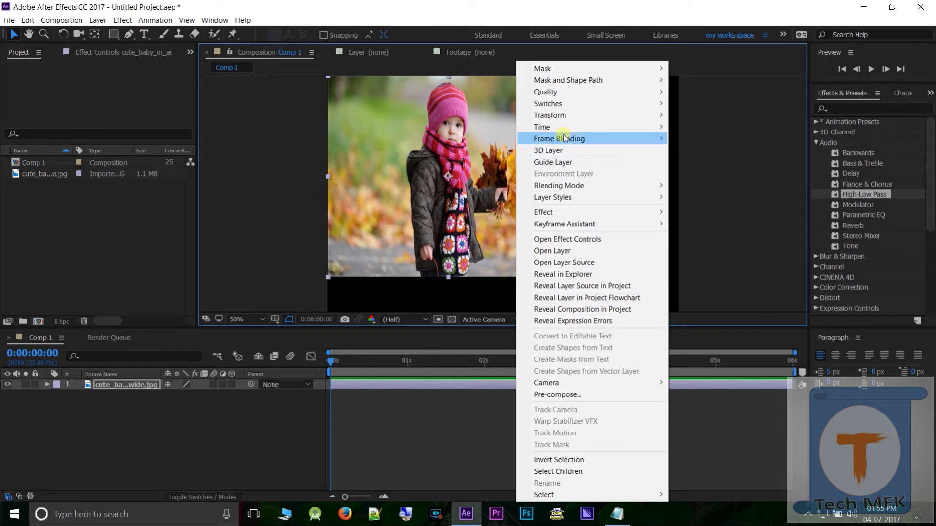
Apply Transform > Fit to Comp to the photo layer, then deselect it
{"action": "mouse_move", "coordinate": [566, 127]}
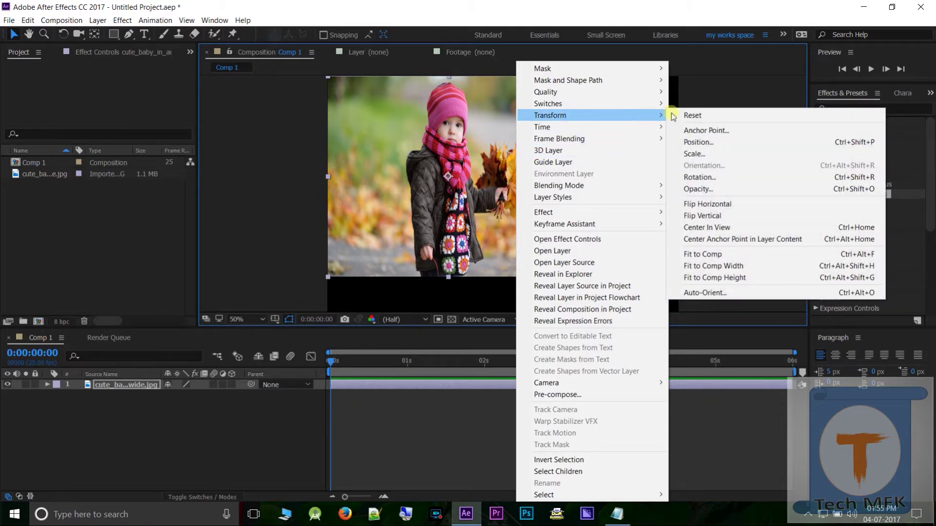
{"action": "left_click", "coordinate": [721, 256]}
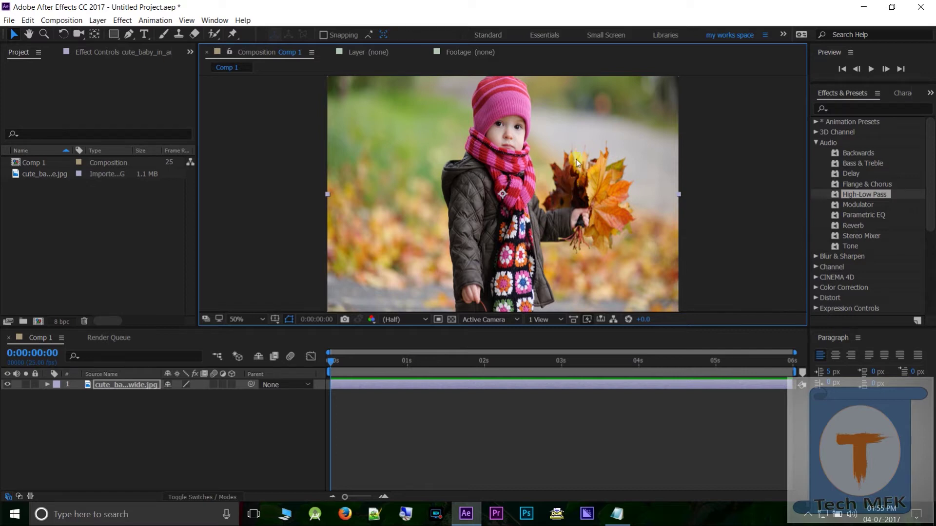
{"action": "left_click", "coordinate": [698, 179]}
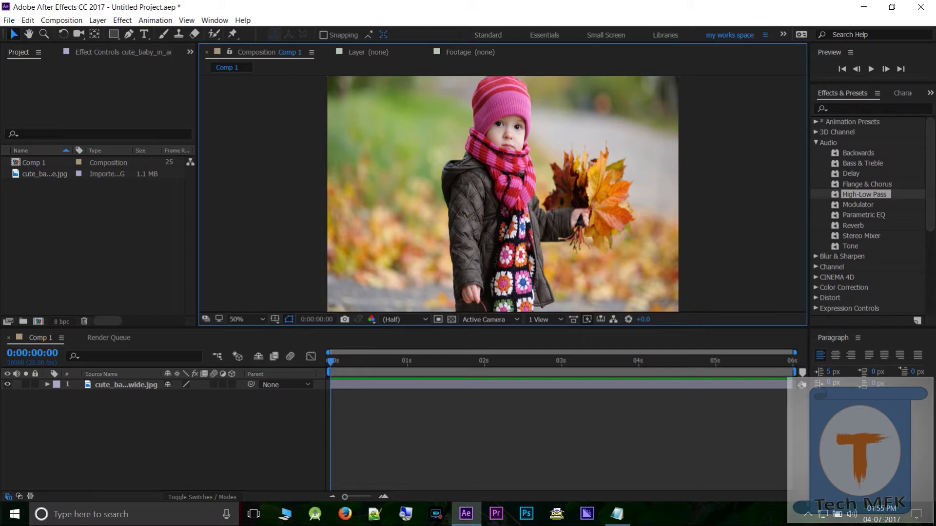
{"action": "left_click", "coordinate": [31, 164]}
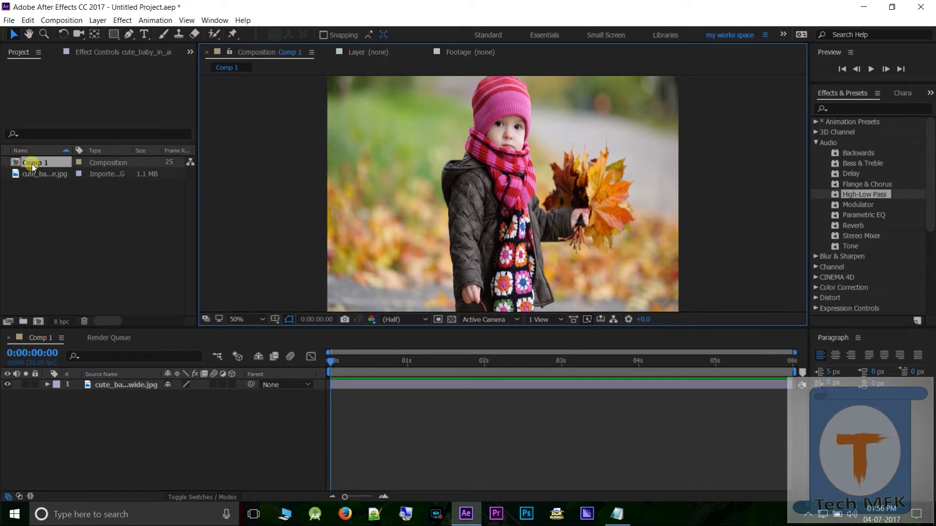
In Composition Settings, set Comp 1 to 30 fps with Full resolution
{"action": "right_click", "coordinate": [31, 164]}
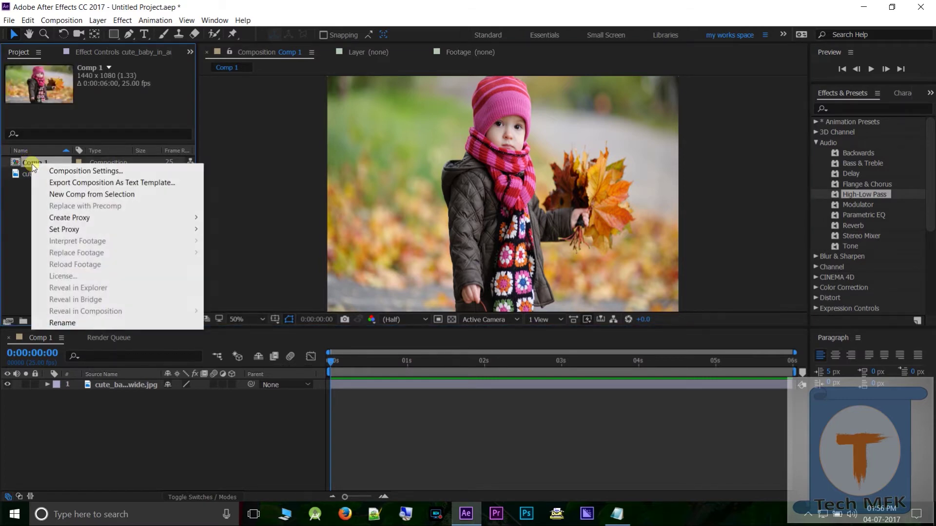
{"action": "left_click", "coordinate": [78, 172]}
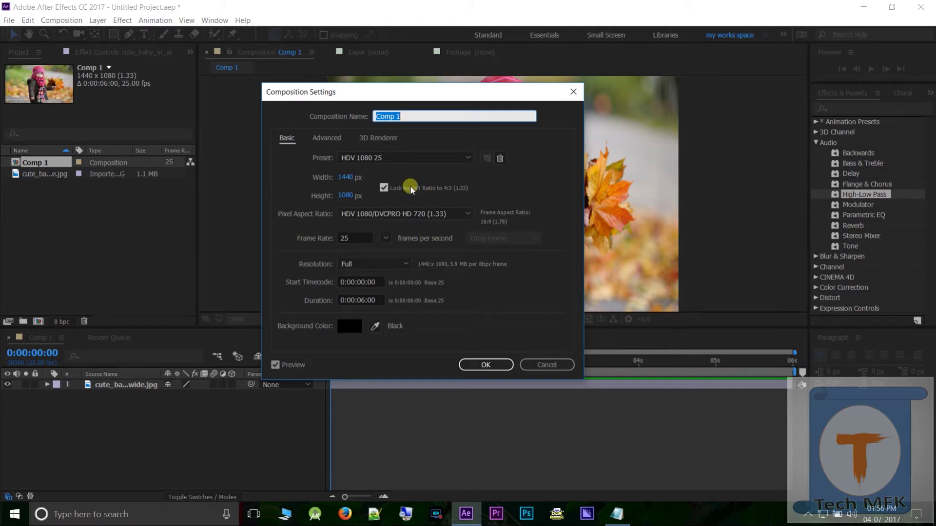
{"action": "left_click", "coordinate": [386, 240]}
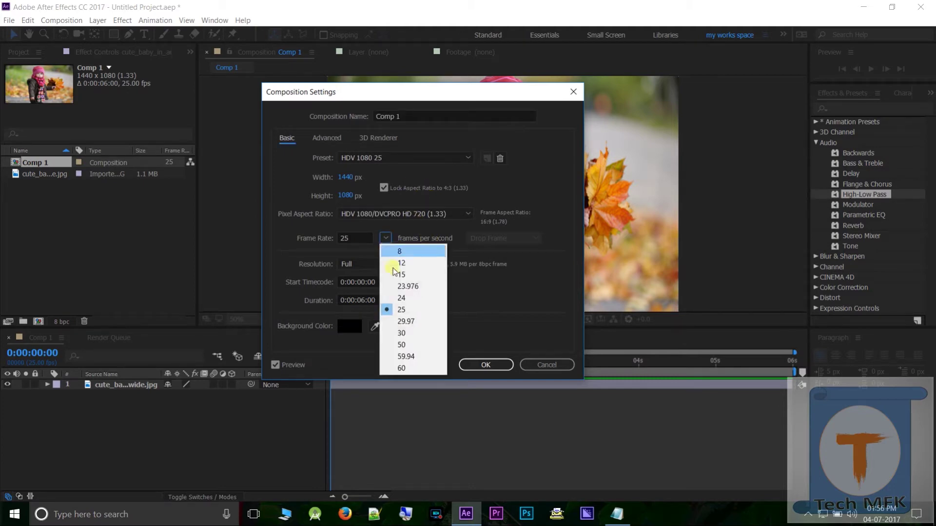
{"action": "left_click", "coordinate": [404, 333]}
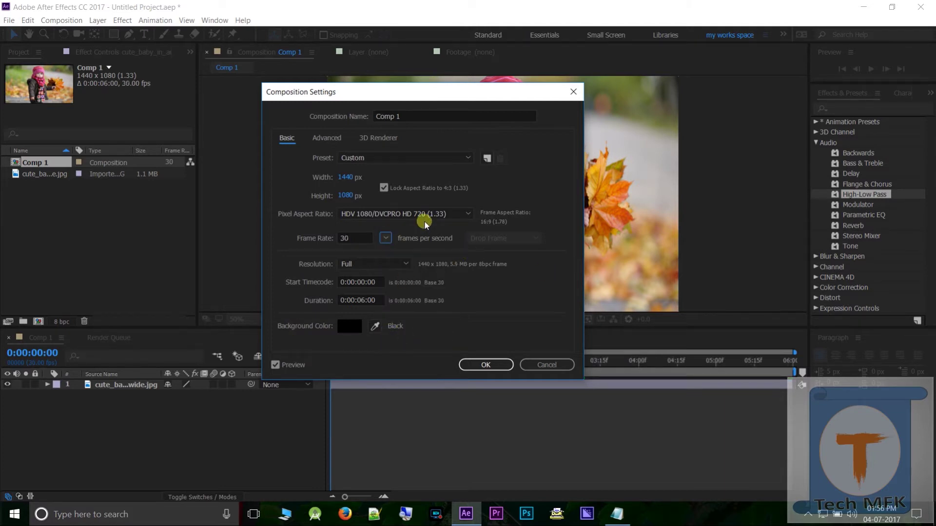
{"action": "left_click", "coordinate": [369, 265]}
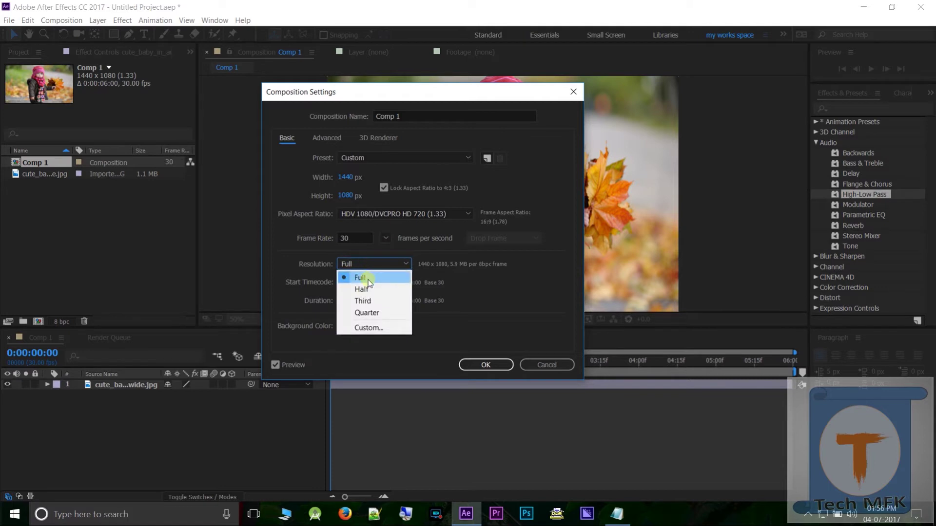
{"action": "left_click", "coordinate": [544, 292]}
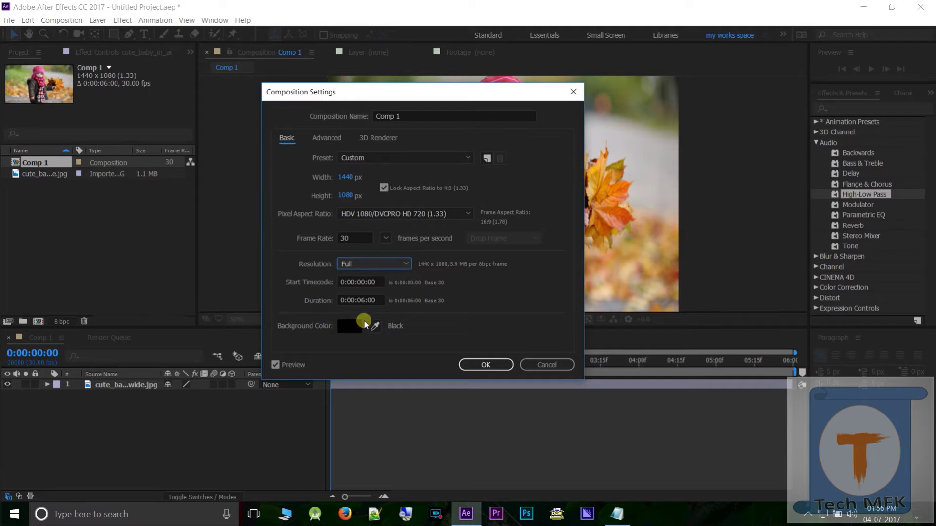
{"action": "left_click", "coordinate": [486, 365]}
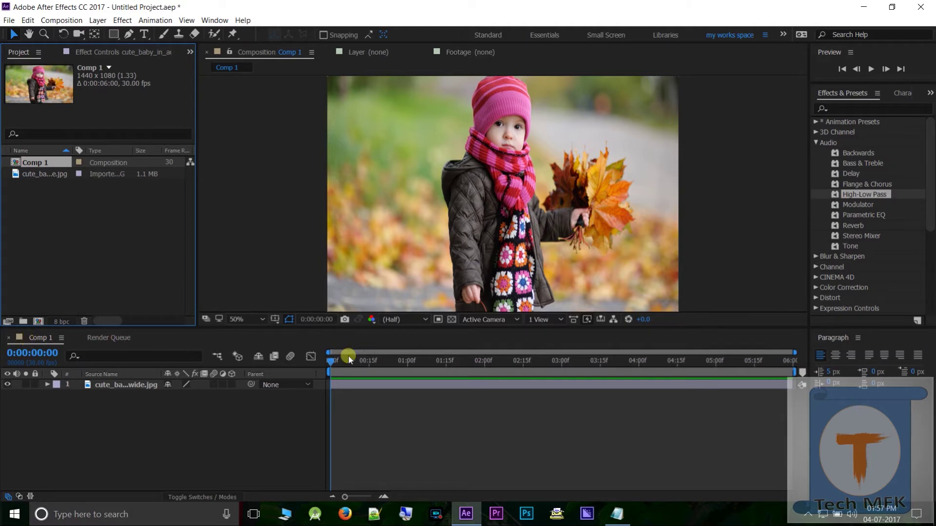
Create a new text layer reading 'fgfhkhkhkh' and select all its text
{"action": "right_click", "coordinate": [159, 420]}
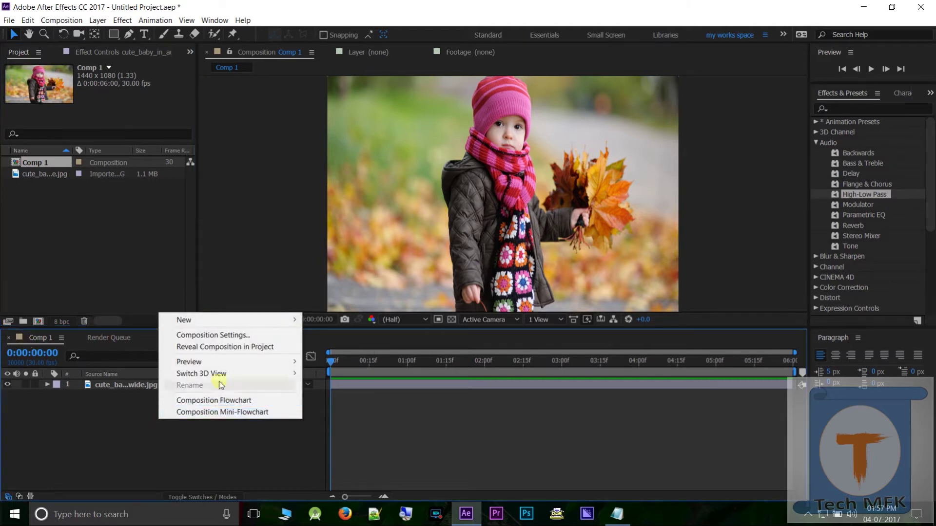
{"action": "mouse_move", "coordinate": [201, 320]}
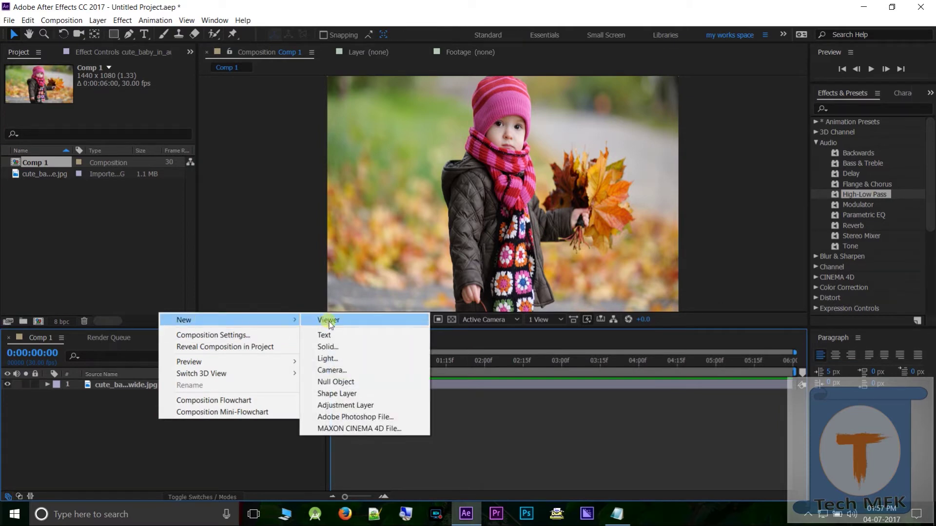
{"action": "left_click", "coordinate": [335, 335]}
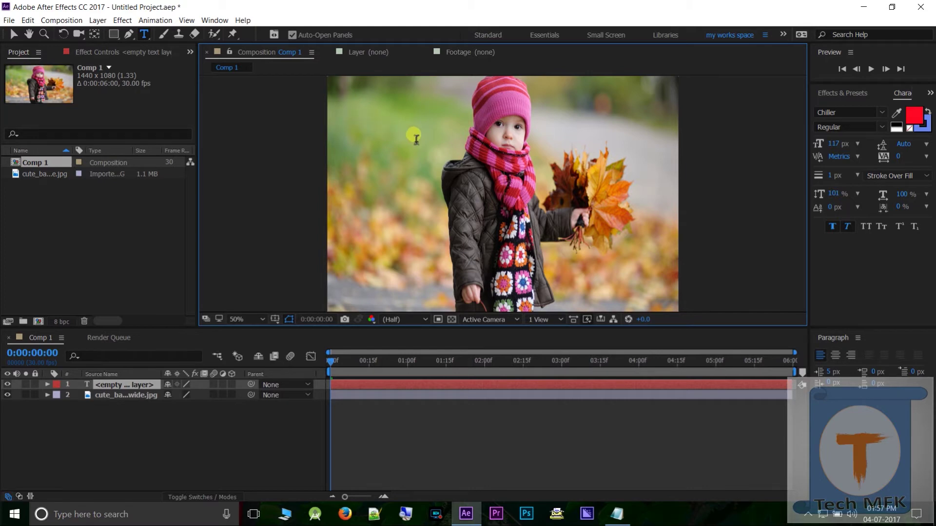
{"action": "type", "text": "fgf"}
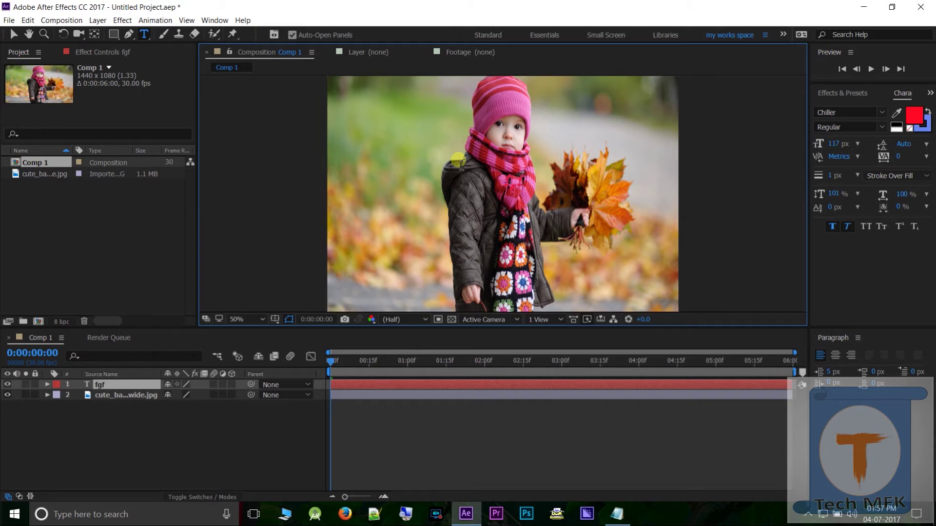
{"action": "type", "text": "hkhkhkh"}
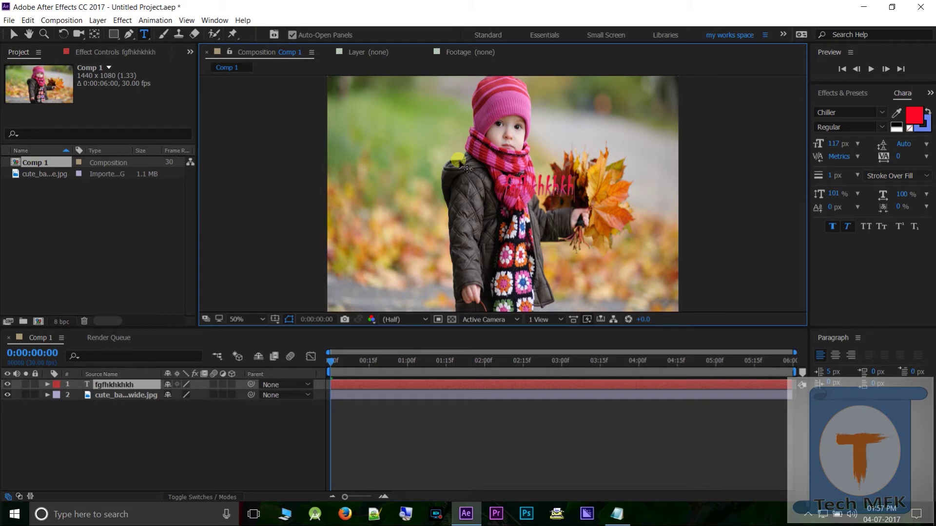
{"action": "key", "text": "ctrl+a"}
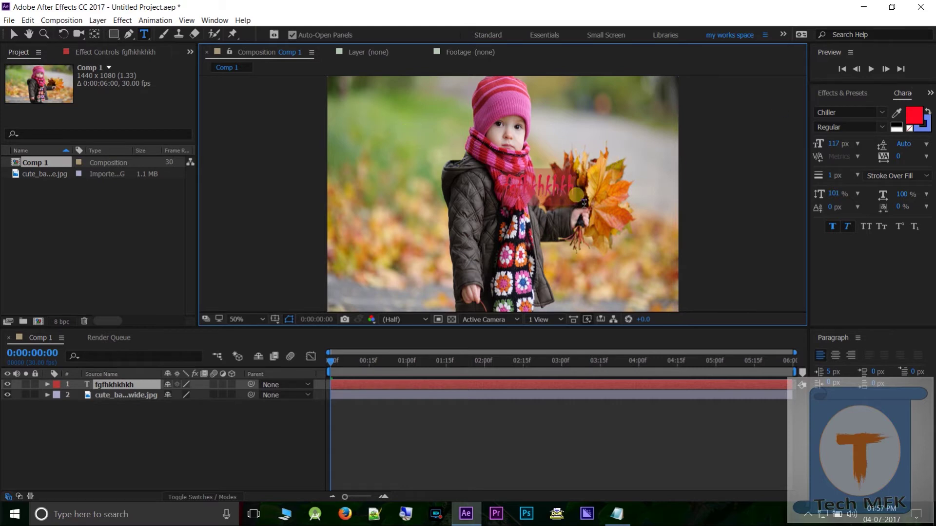
Drag the fgfhkhkhkh text off the scarf to the upper right, above the leaves
{"action": "left_click", "coordinate": [12, 35]}
{"action": "left_click_drag", "start_coordinate": [531, 182], "coordinate": [487, 163]}
{"action": "mouse_move", "coordinate": [416, 125]}
{"action": "left_mouse_down"}
{"action": "mouse_move", "coordinate": [424, 126]}
{"action": "mouse_move", "coordinate": [411, 128]}
{"action": "left_mouse_up"}
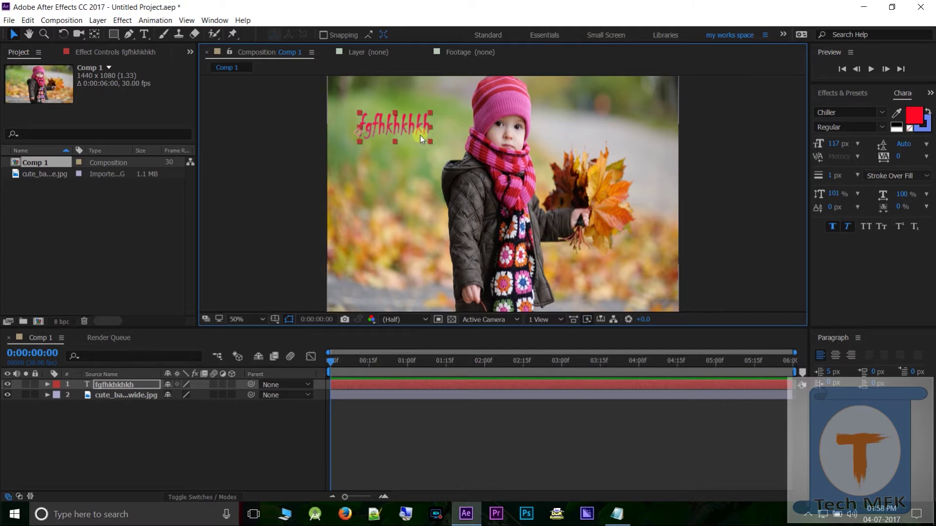
{"action": "left_click_drag", "start_coordinate": [420, 135], "coordinate": [607, 138]}
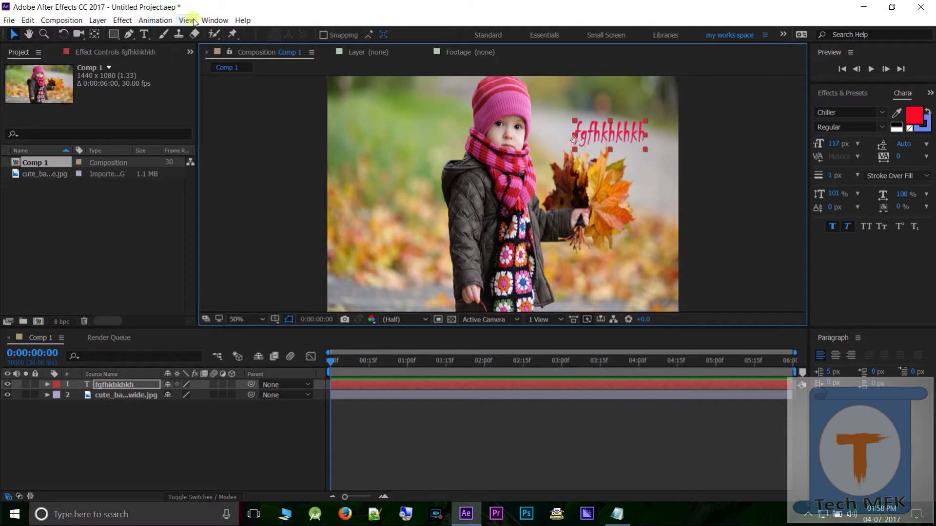
{"action": "left_click", "coordinate": [225, 21]}
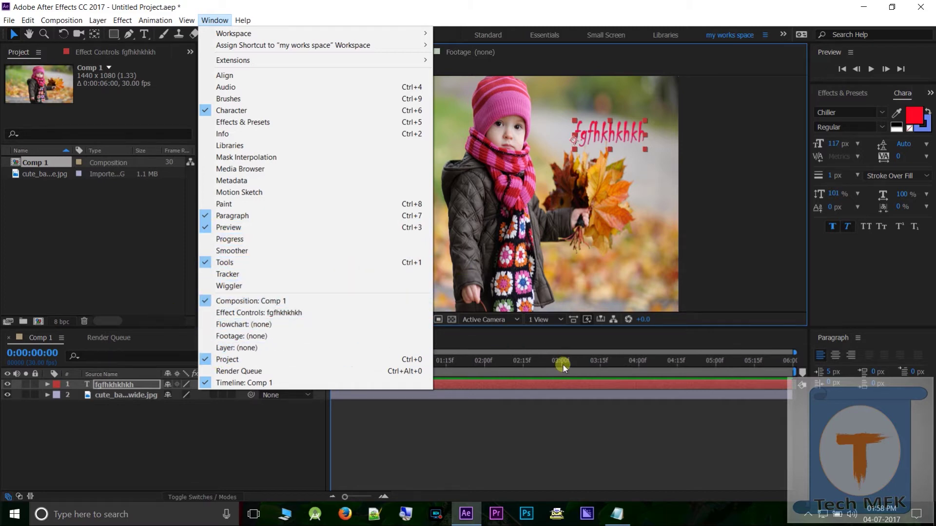
Focus the Character panel and select every character of the fgfhkhkhkh text layer
{"action": "left_click", "coordinate": [864, 445]}
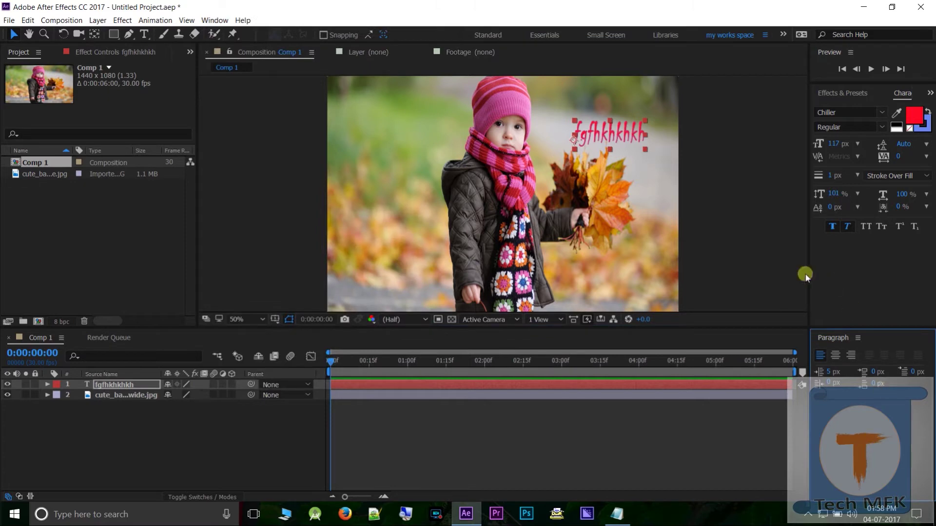
{"action": "left_click", "coordinate": [872, 271]}
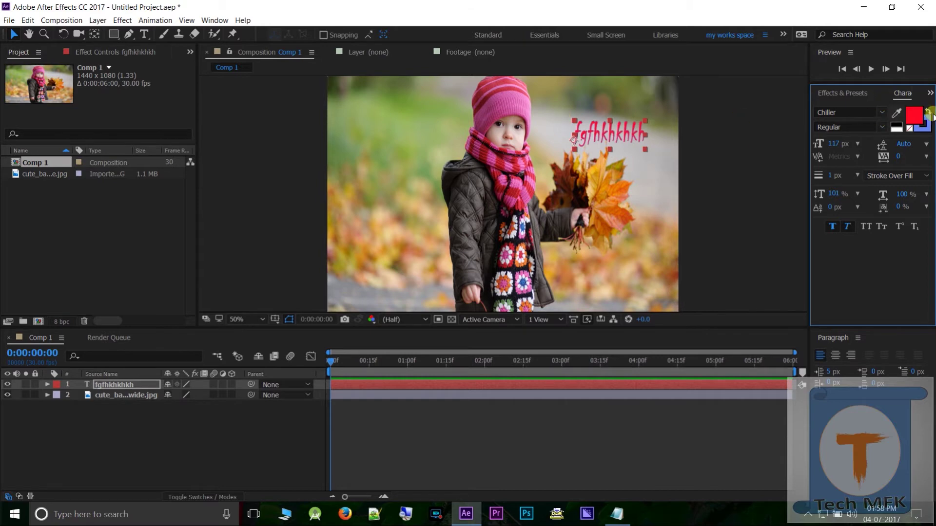
{"action": "double_click", "coordinate": [620, 136]}
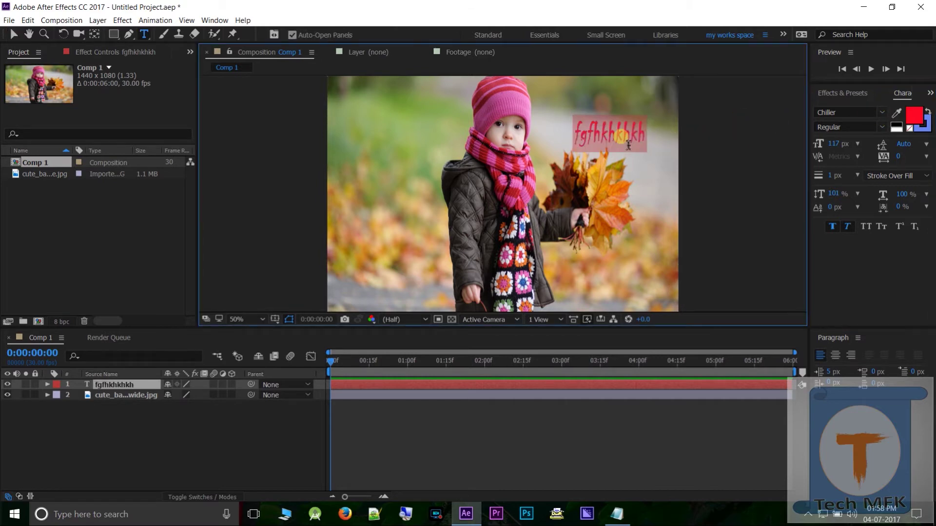
Change the text fill colour from red to purple, hex 670CFF
{"action": "left_click", "coordinate": [915, 122]}
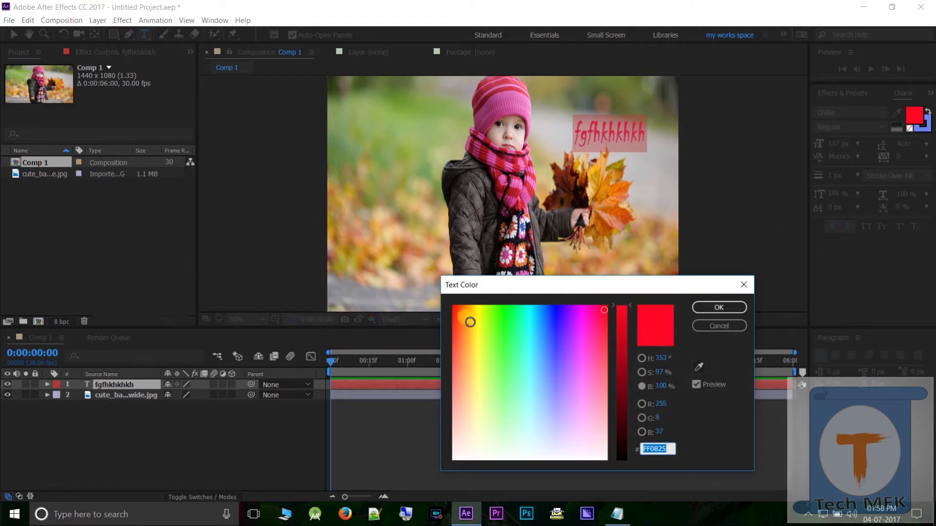
{"action": "left_click", "coordinate": [565, 312]}
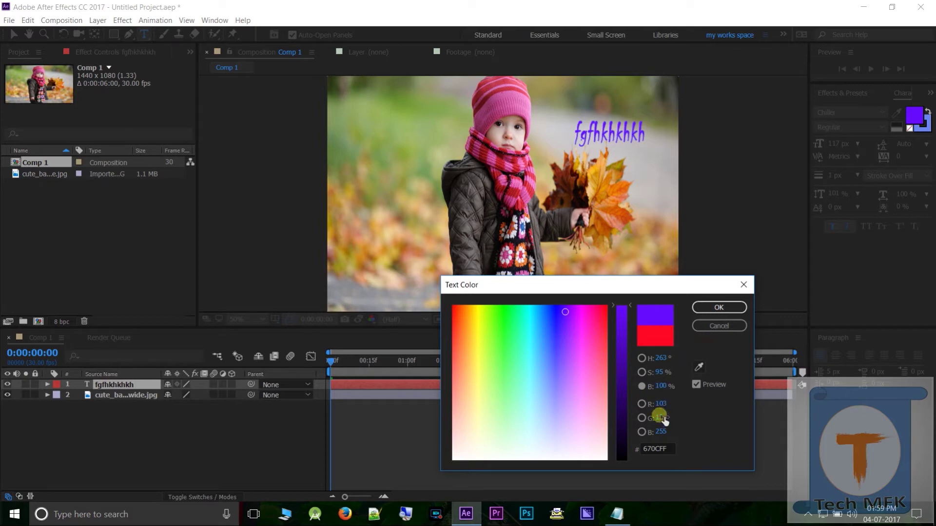
{"action": "left_click", "coordinate": [703, 307]}
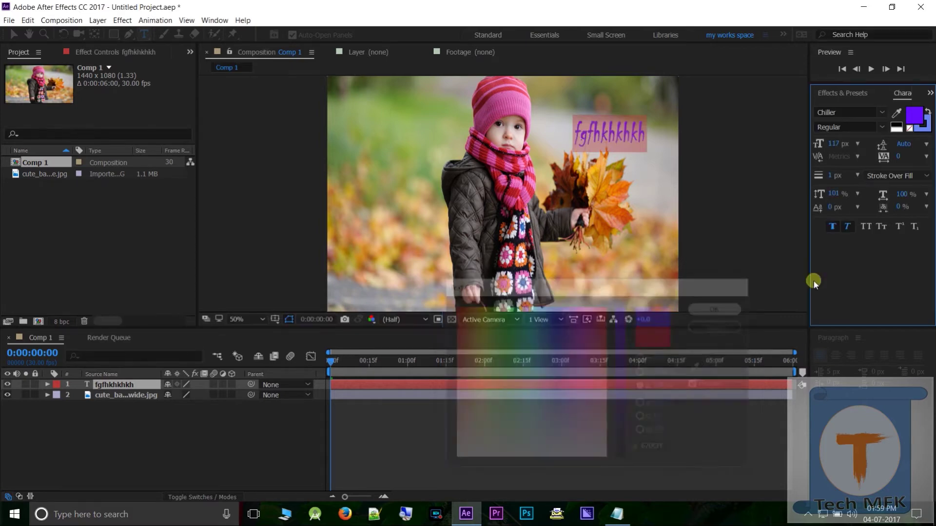
Step the purple text's font from Chiller through Colonna MT, Comic Sans MS and Consolas to Curlz MT
{"action": "left_click", "coordinate": [881, 127]}
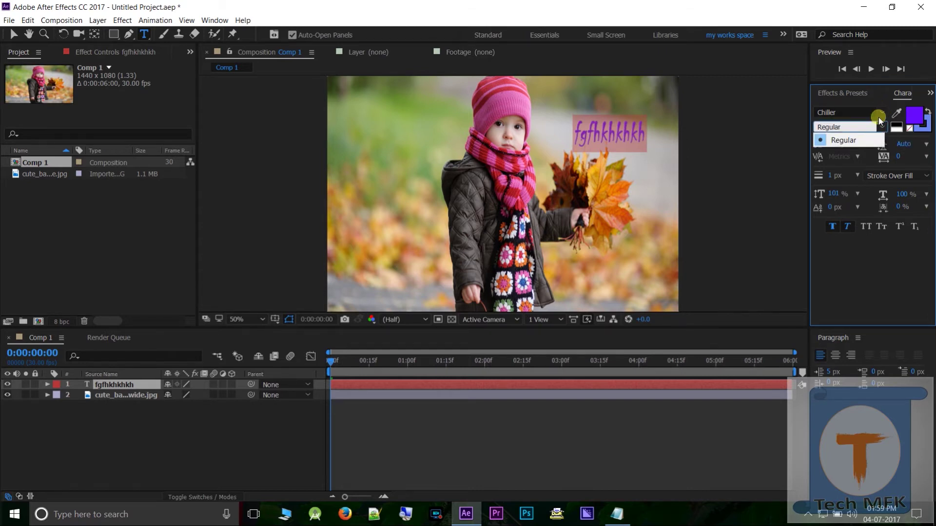
{"action": "left_click", "coordinate": [881, 113]}
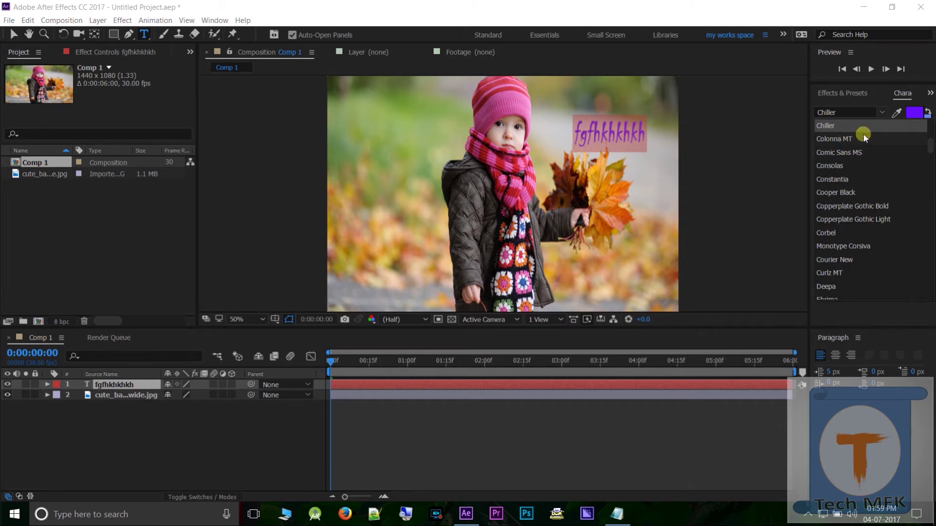
{"action": "key", "text": "Down"}
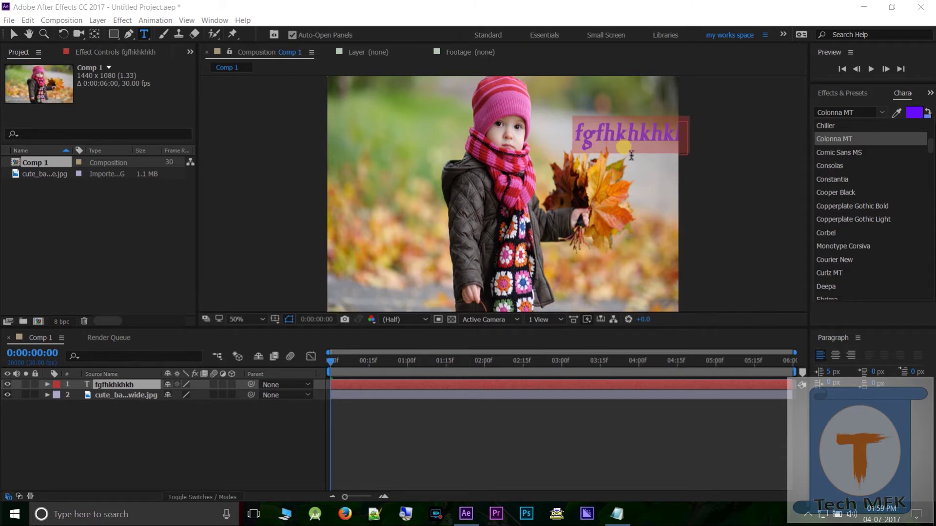
{"action": "key", "text": "Down"}
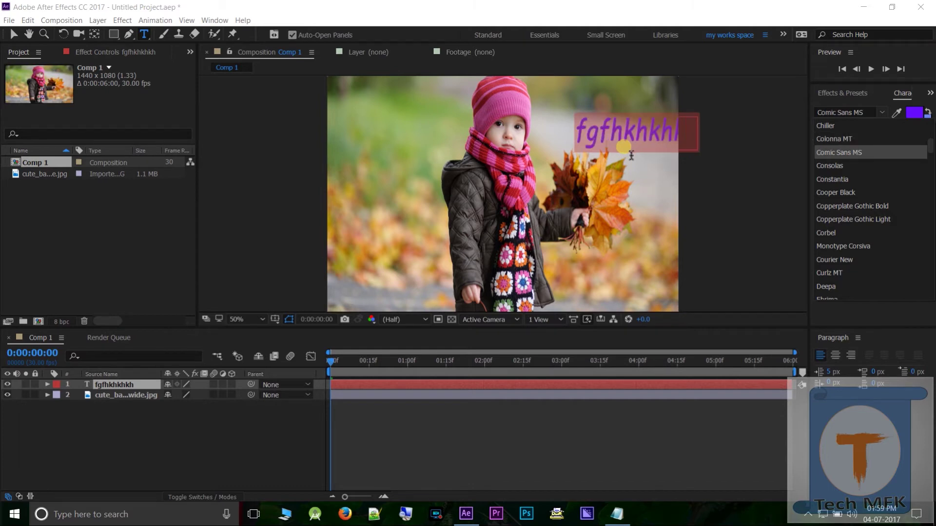
{"action": "key", "text": "Down"}
{"action": "key", "text": "Down"}
{"action": "key", "text": "Down"}
{"action": "key", "text": "Down"}
{"action": "key", "text": "Down"}
{"action": "key", "text": "Down"}
{"action": "key", "text": "Down"}
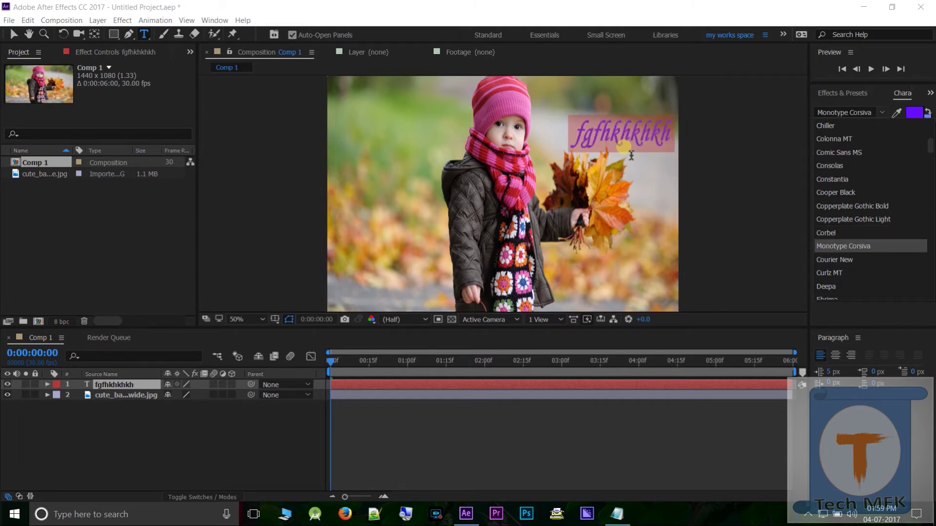
{"action": "key", "text": "Down"}
{"action": "key", "text": "Down"}
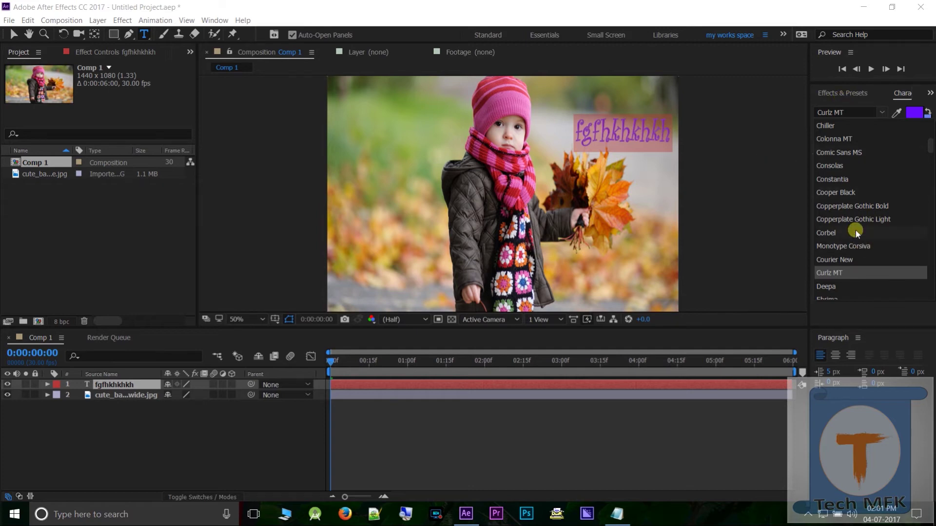
Scroll the font list and switch to the Effects & Presets library, keeping Curlz MT
{"action": "scroll", "coordinate": [872, 208], "scroll_direction": "down", "scroll_amount": 4}
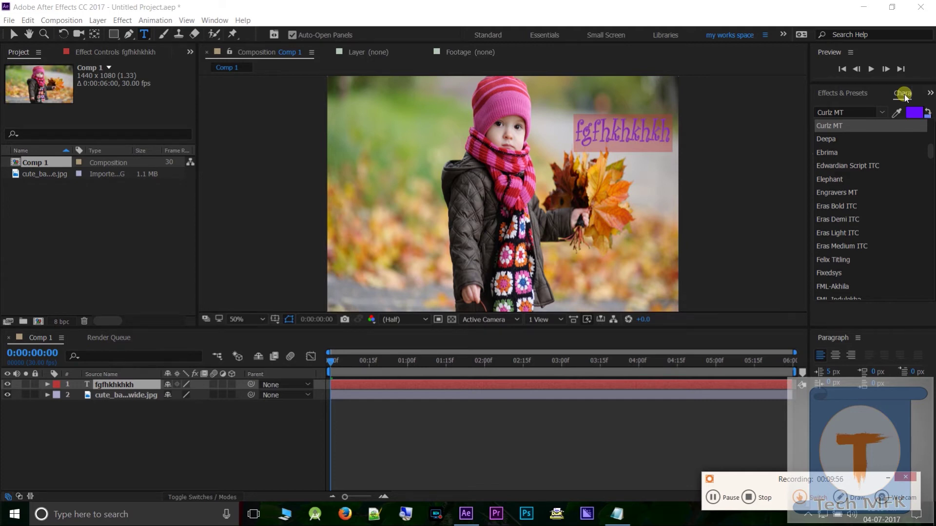
{"action": "left_click", "coordinate": [842, 92]}
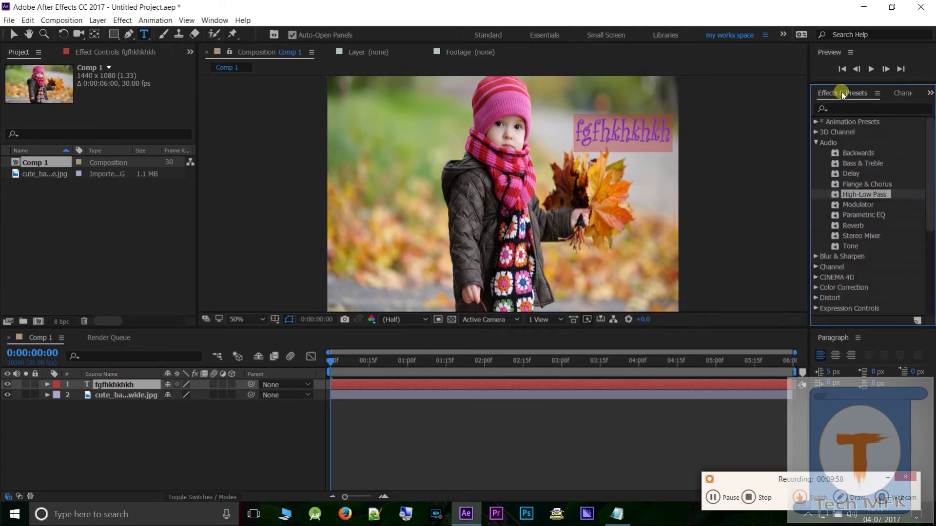
{"action": "left_click", "coordinate": [897, 92]}
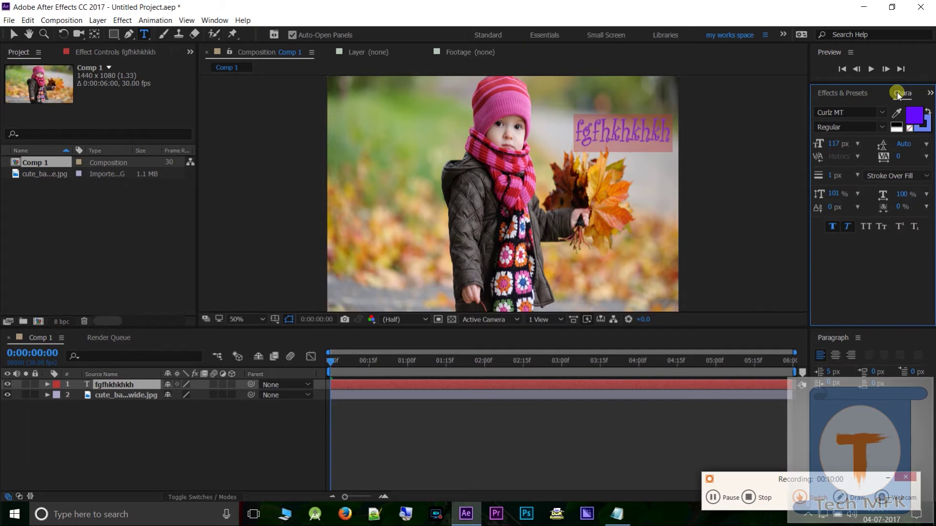
{"action": "left_click", "coordinate": [883, 114]}
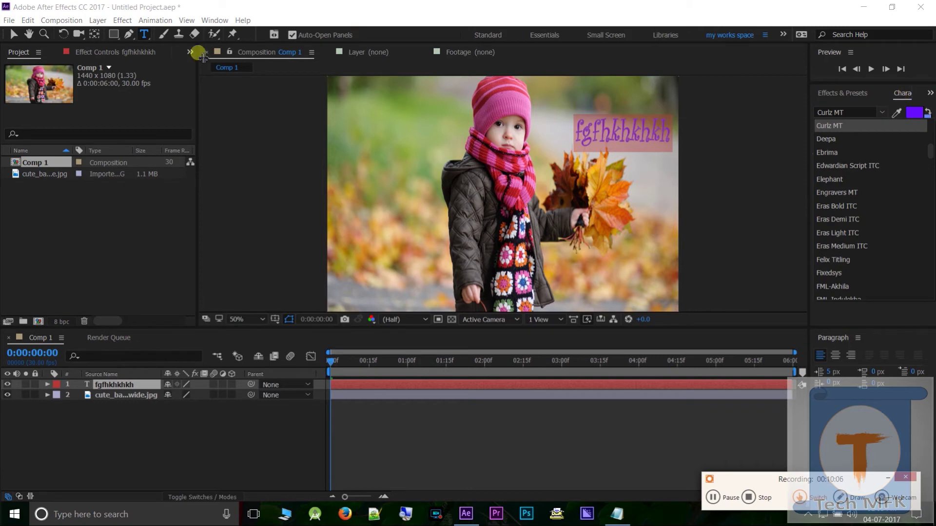
{"action": "left_click", "coordinate": [166, 20]}
{"action": "mouse_move", "coordinate": [217, 20]}
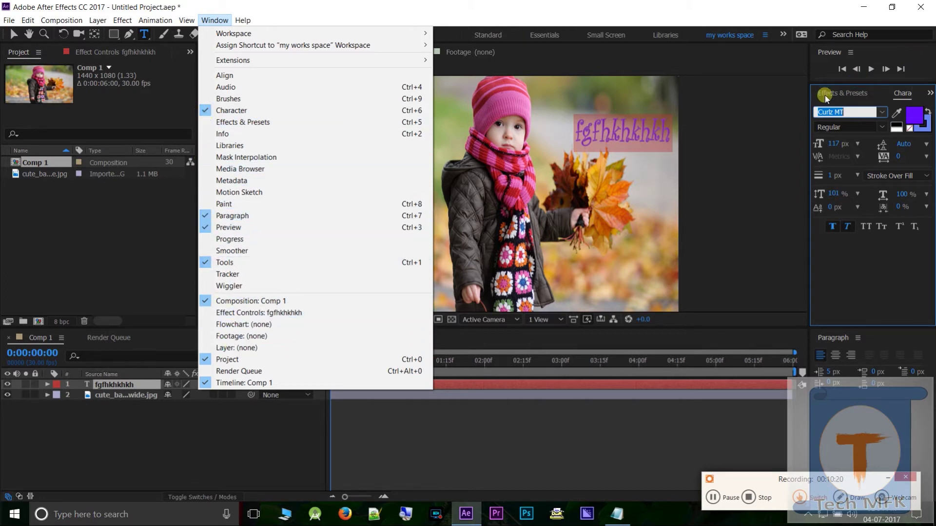
{"action": "left_click", "coordinate": [877, 92]}
{"action": "left_click", "coordinate": [908, 93]}
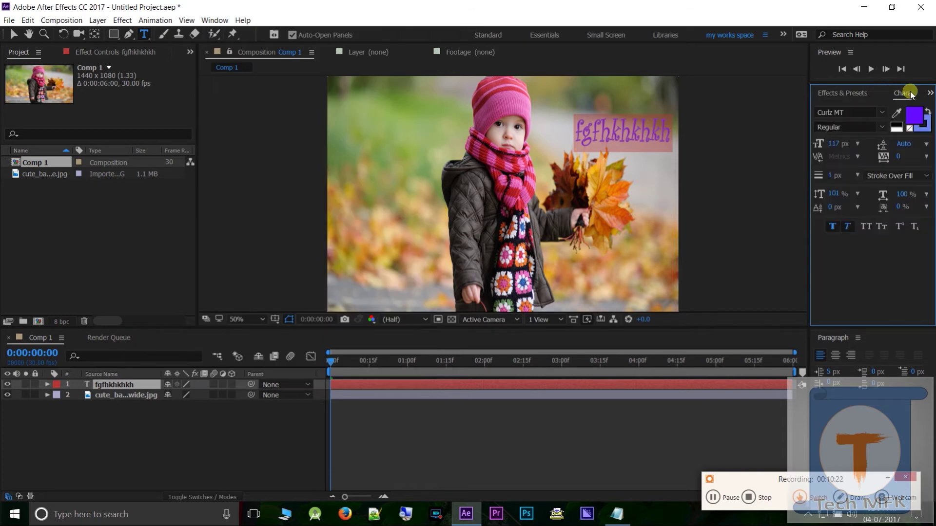
{"action": "left_click", "coordinate": [882, 131]}
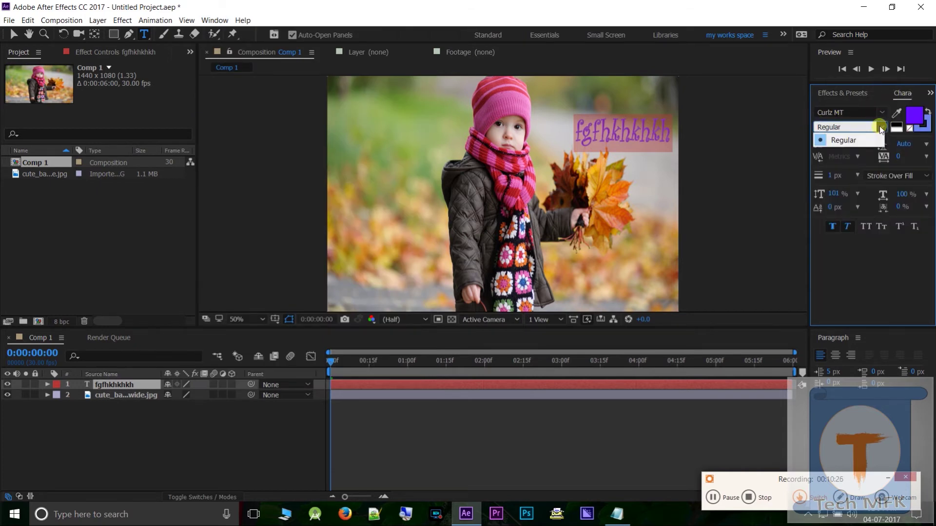
{"action": "left_click", "coordinate": [879, 127]}
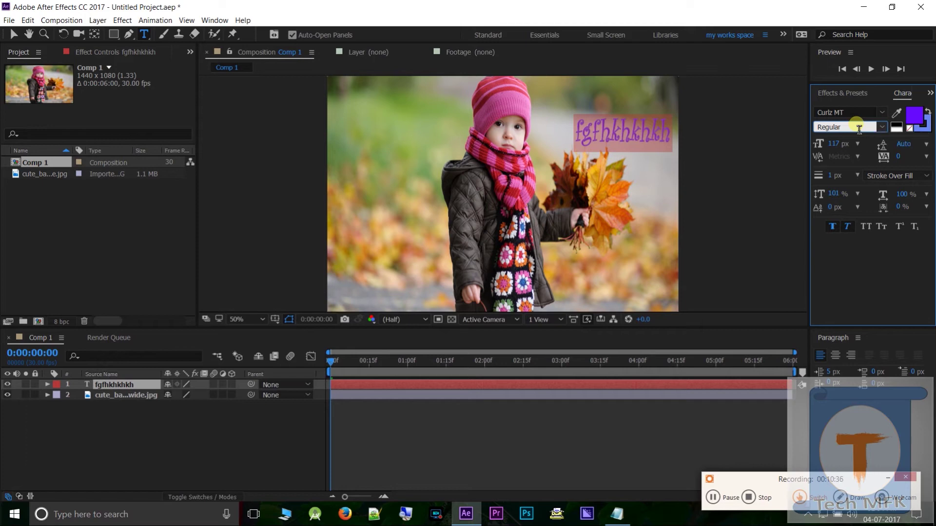
{"action": "left_click", "coordinate": [911, 114]}
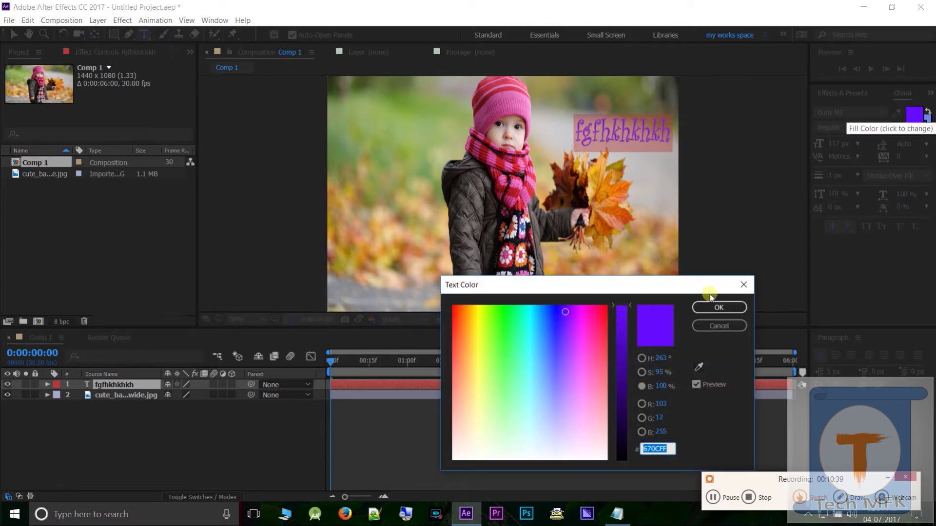
{"action": "left_click", "coordinate": [718, 308]}
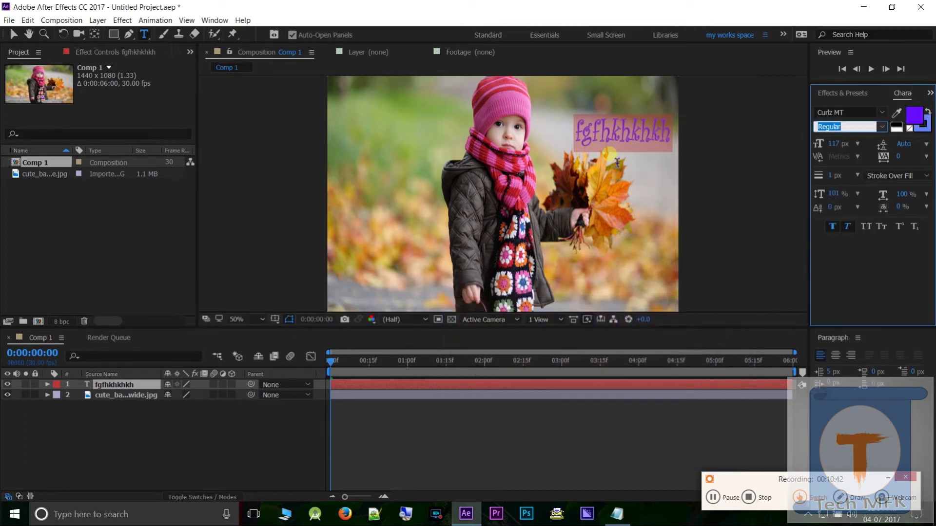
{"action": "left_click", "coordinate": [925, 126]}
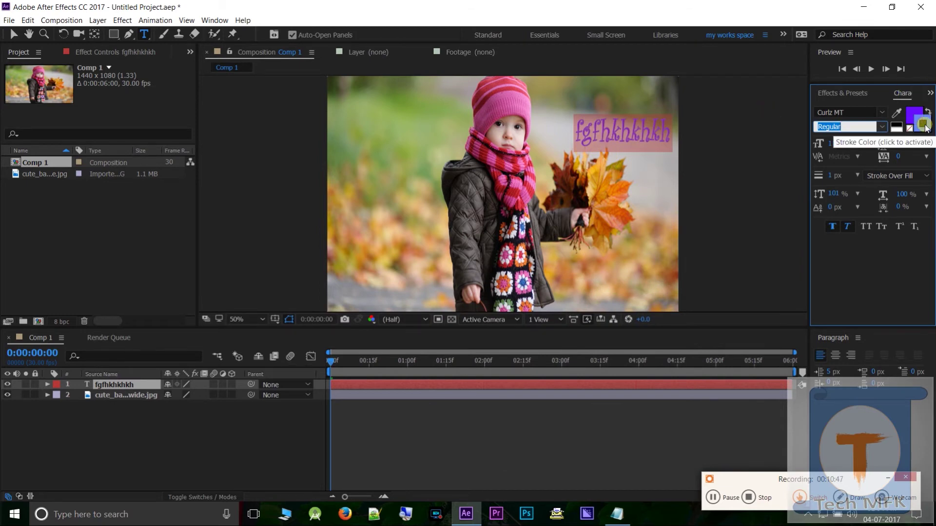
{"action": "left_click", "coordinate": [913, 114]}
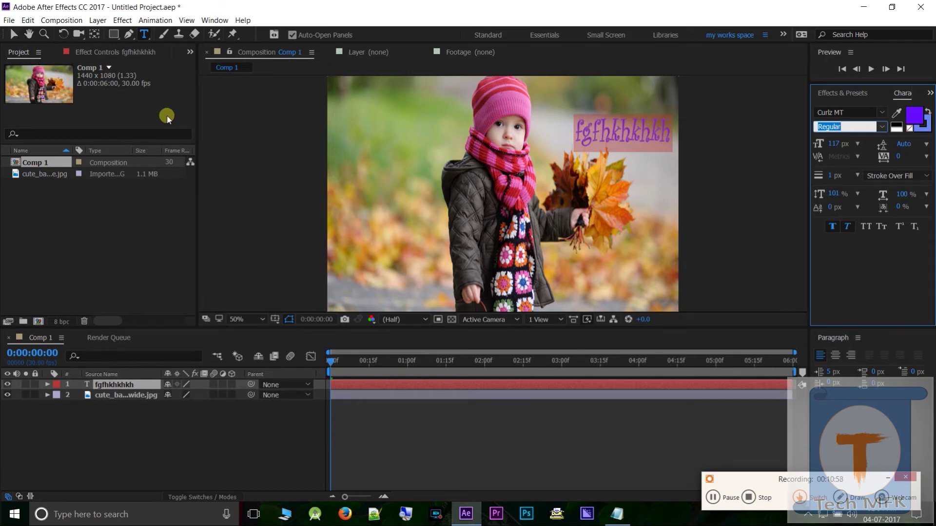
{"action": "left_click", "coordinate": [800, 309]}
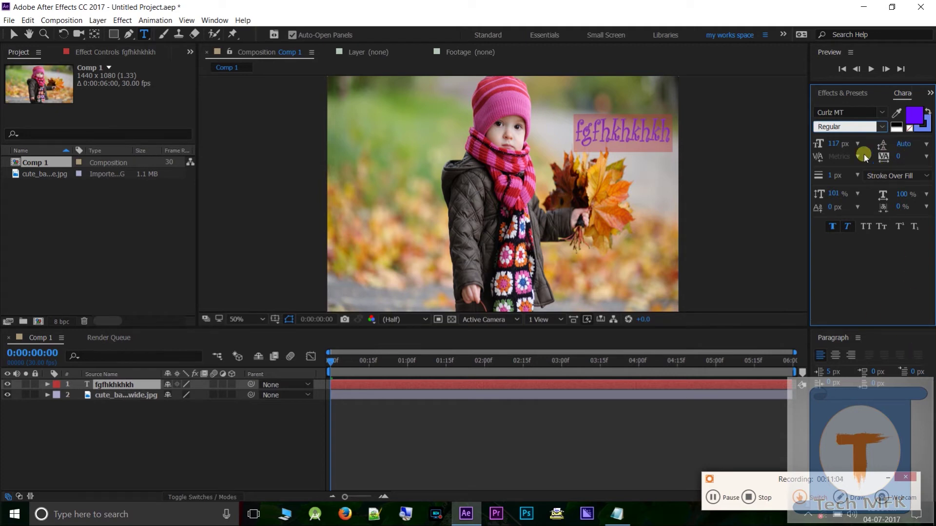
{"action": "left_click", "coordinate": [830, 228]}
{"action": "left_click", "coordinate": [861, 431]}
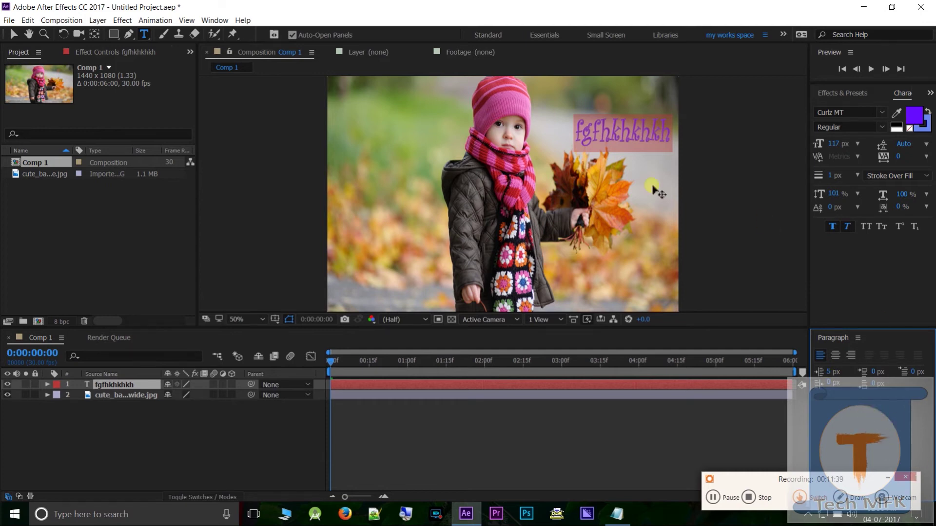
{"action": "left_click", "coordinate": [888, 479]}
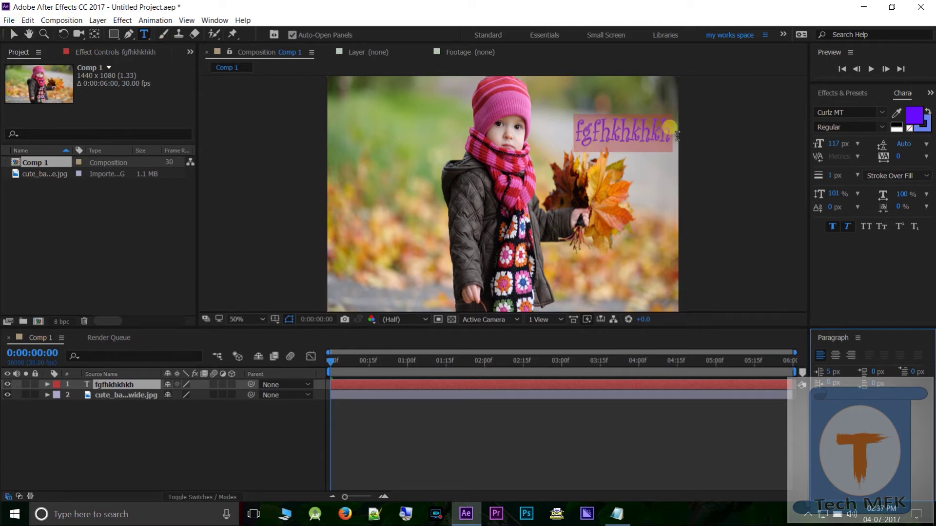
Move the purple text left, scale it up much larger, and lower it over the child's scarf
{"action": "left_click", "coordinate": [9, 35]}
{"action": "left_click_drag", "start_coordinate": [613, 131], "coordinate": [399, 127]}
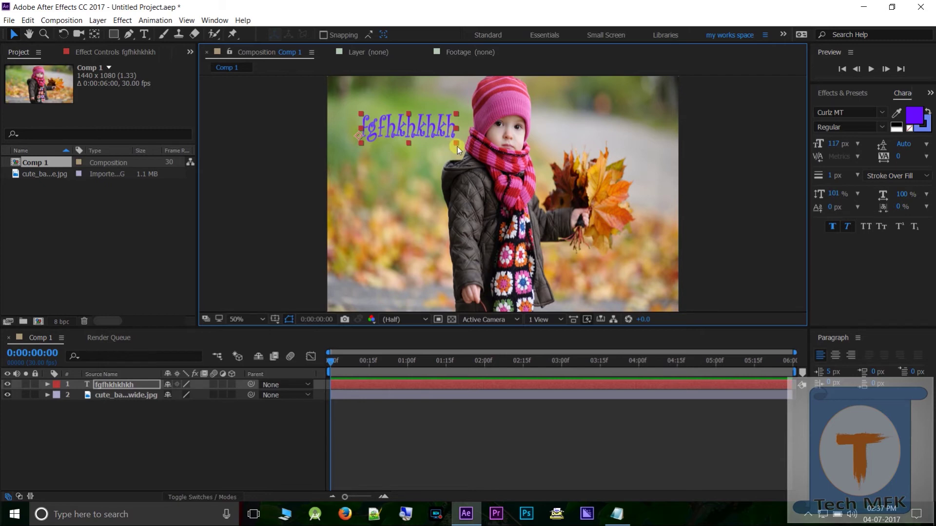
{"action": "left_click_drag", "start_coordinate": [457, 142], "coordinate": [589, 150]}
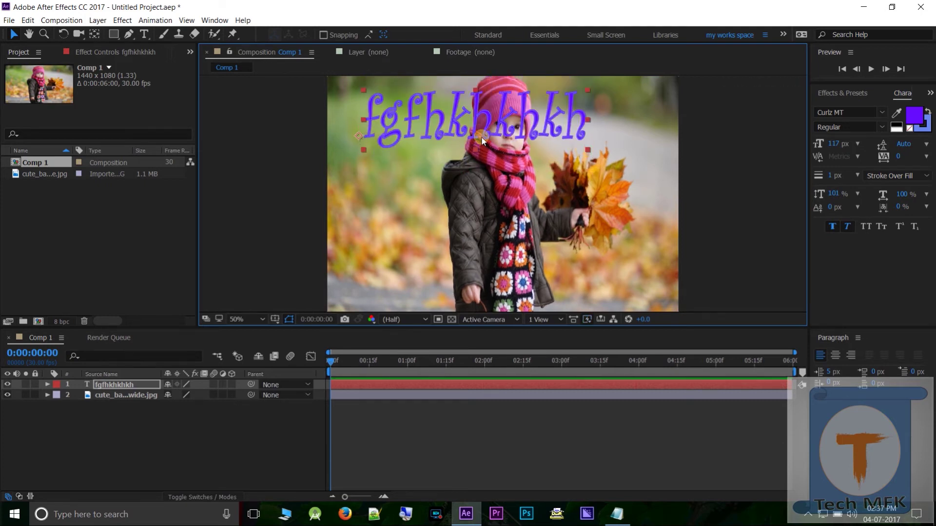
{"action": "left_click_drag", "start_coordinate": [484, 144], "coordinate": [497, 198]}
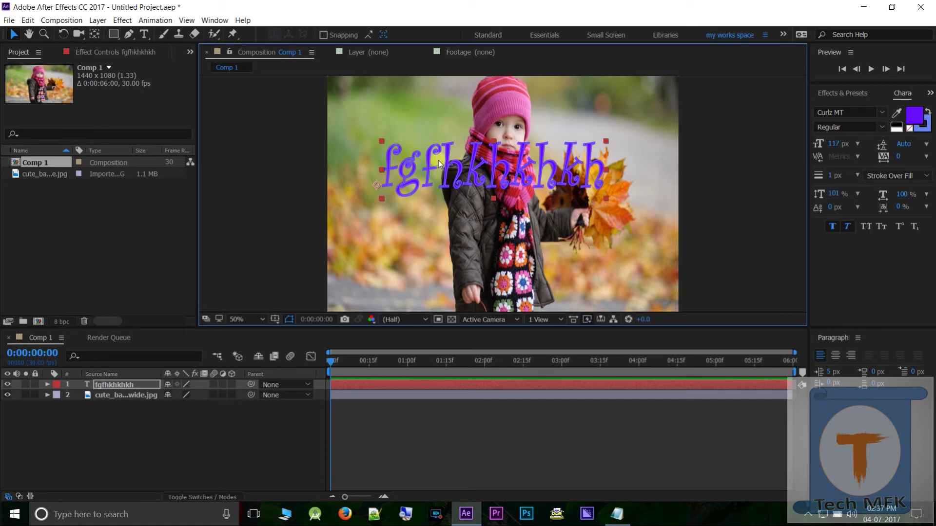
Select all layers, then start editing the fgfhkhkhkh text with the Type tool
{"action": "key", "text": "ctrl+a"}
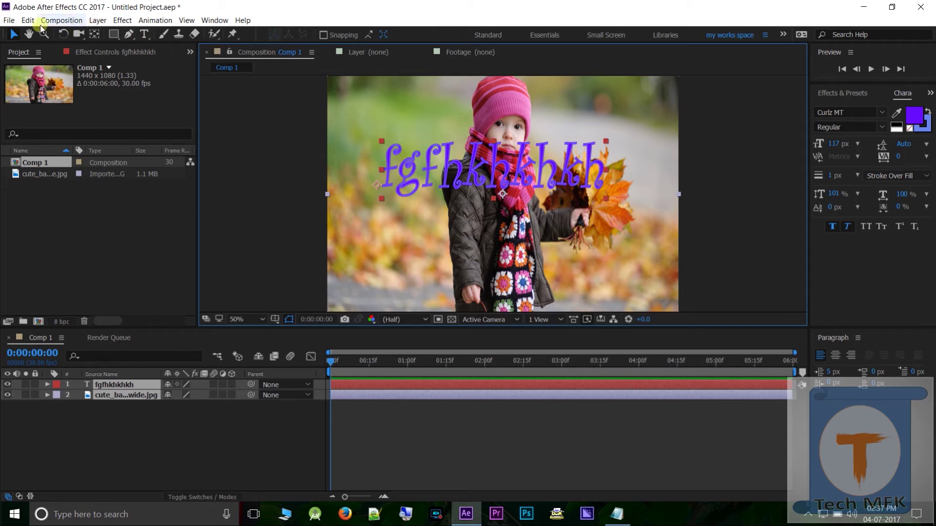
{"action": "left_click", "coordinate": [144, 34]}
{"action": "left_click", "coordinate": [728, 162]}
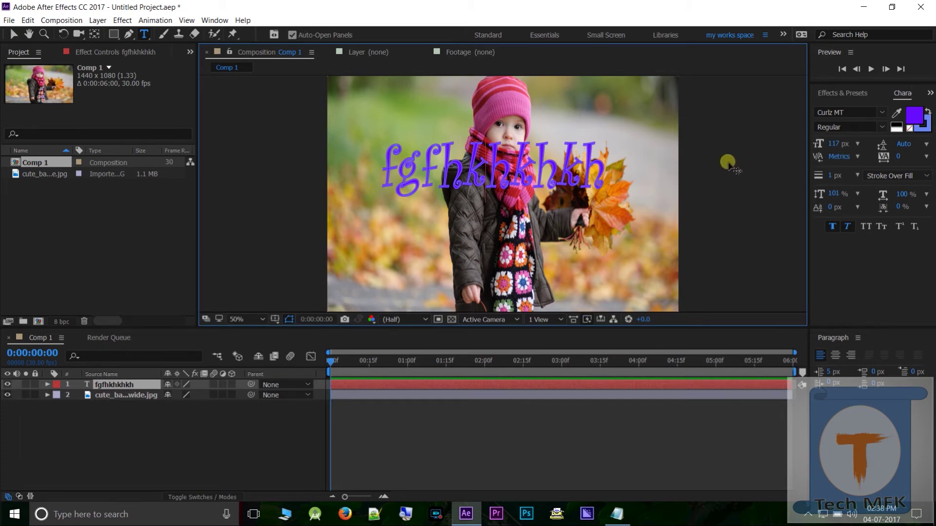
Select all the text and scrub its font size to about 143 px
{"action": "key", "text": "ctrl+a"}
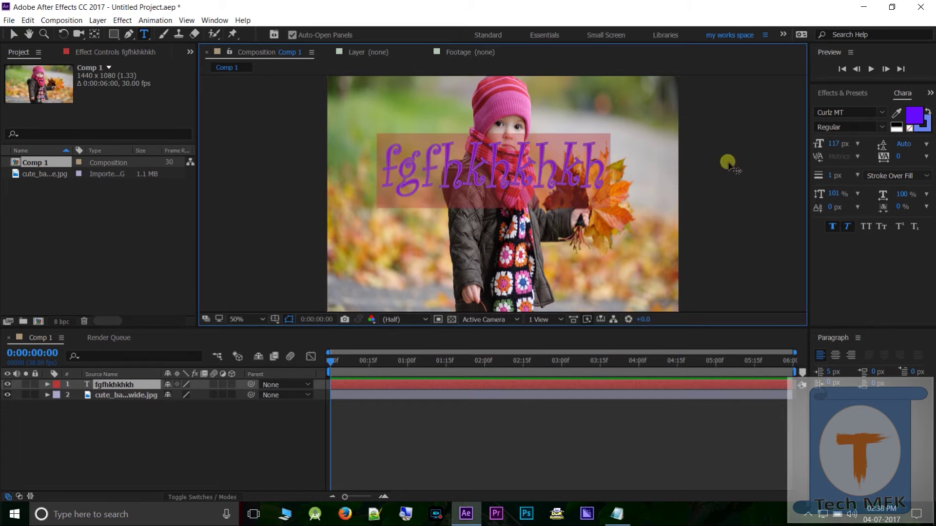
{"action": "left_click", "coordinate": [853, 143]}
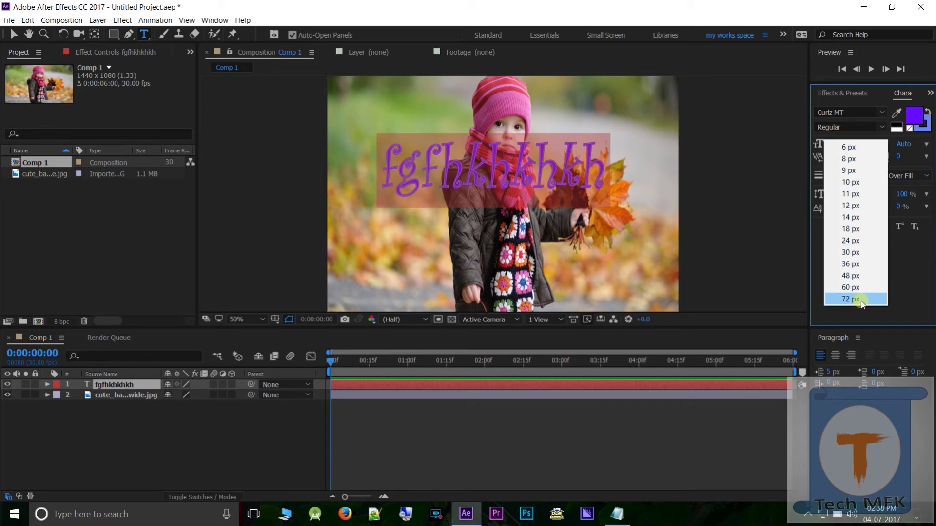
{"action": "left_click", "coordinate": [794, 179]}
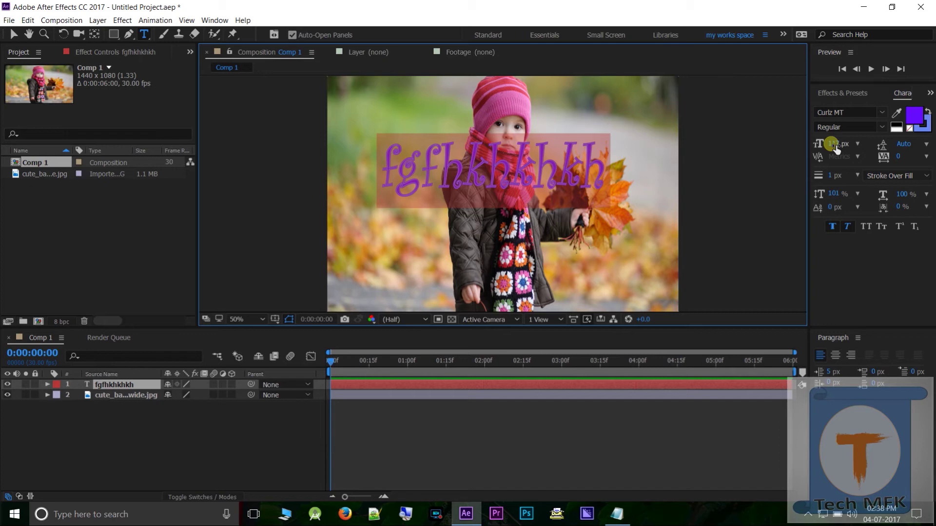
{"action": "left_click", "coordinate": [834, 148]}
{"action": "left_click_drag", "start_coordinate": [833, 148], "coordinate": [815, 164]}
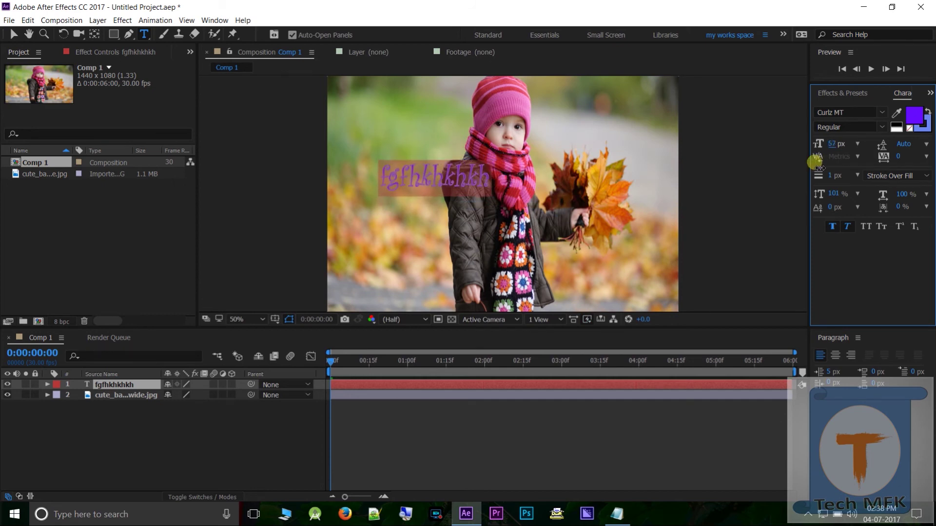
{"action": "mouse_move", "coordinate": [815, 162]}
{"action": "left_mouse_down"}
{"action": "mouse_move", "coordinate": [800, 162]}
{"action": "mouse_move", "coordinate": [897, 159]}
{"action": "mouse_move", "coordinate": [827, 155]}
{"action": "left_mouse_up"}
Enter 300 px, then change the text size to 72 px and switch to the web browser
{"action": "left_click", "coordinate": [832, 144]}
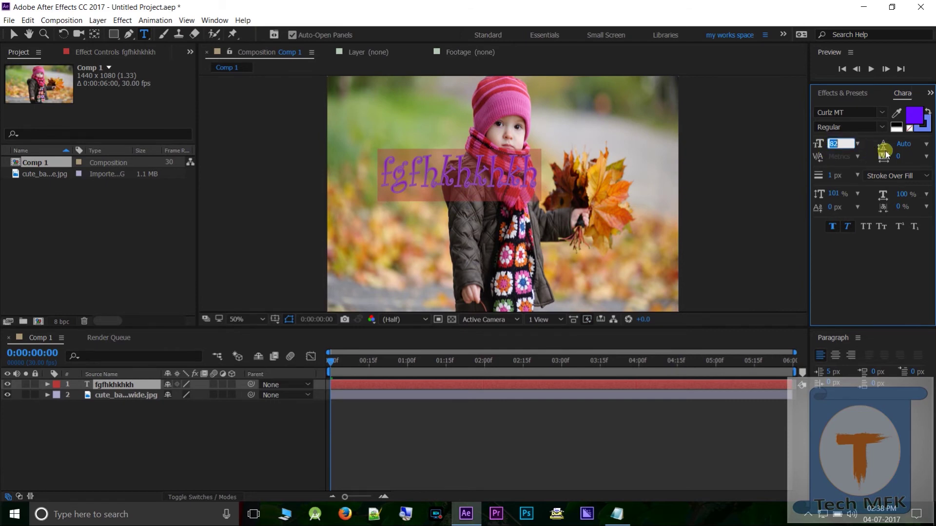
{"action": "type", "text": "300"}
{"action": "key", "text": "Return"}
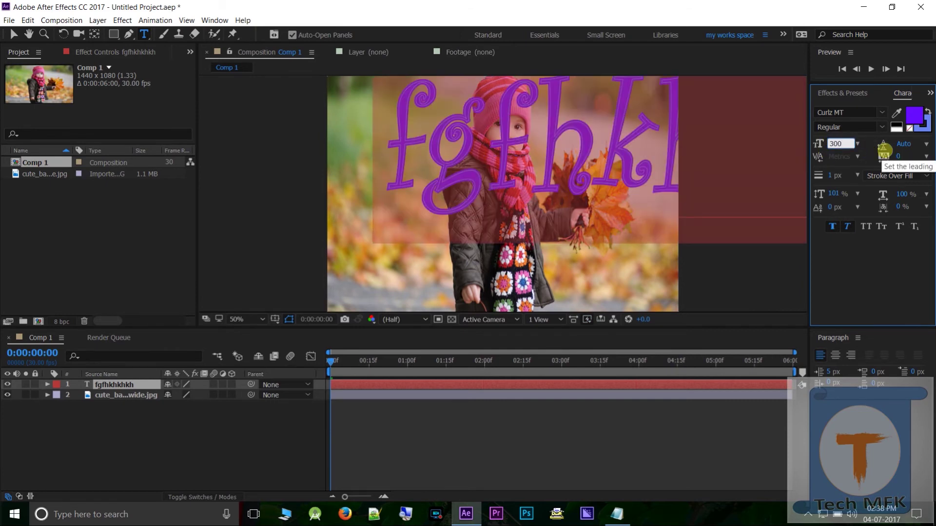
{"action": "type", "text": "72"}
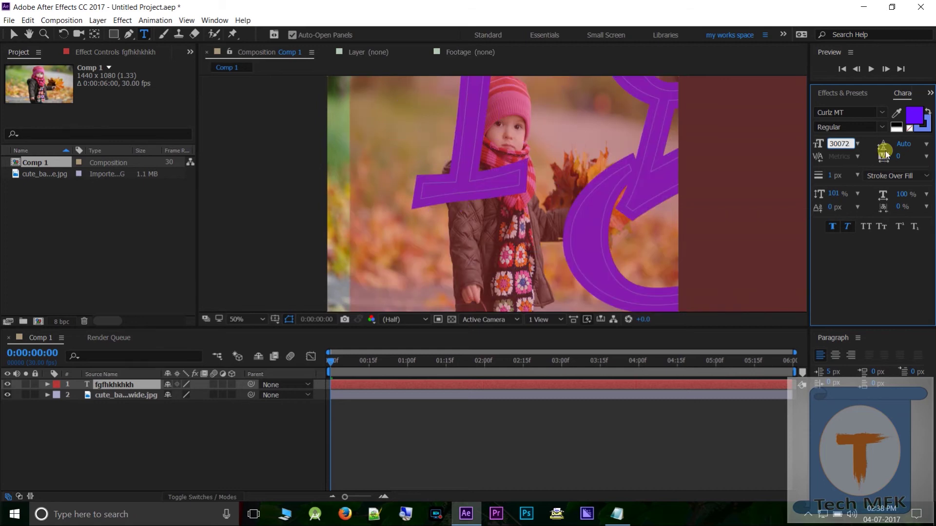
{"action": "key", "text": "BackSpace"}
{"action": "key", "text": "BackSpace"}
{"action": "key", "text": "BackSpace"}
{"action": "key", "text": "BackSpace"}
{"action": "key", "text": "BackSpace"}
{"action": "type", "text": "72"}
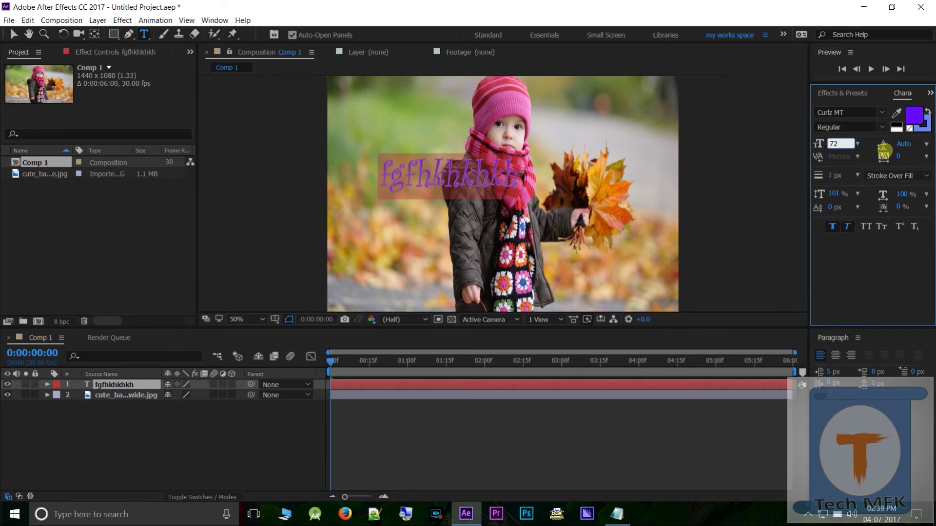
{"action": "left_click", "coordinate": [341, 520]}
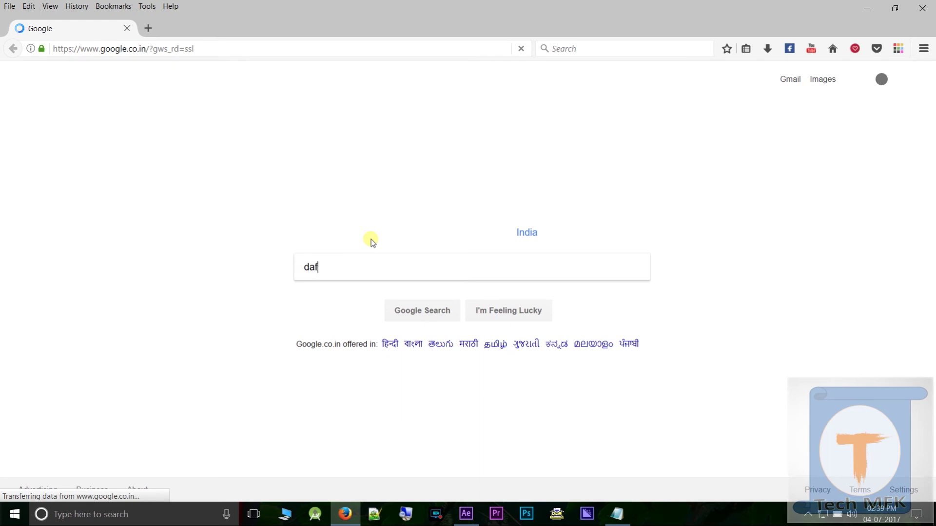
Search Google for 'dafont' and open the 'DaFont - Download fonts' result
{"action": "type", "text": "ont"}
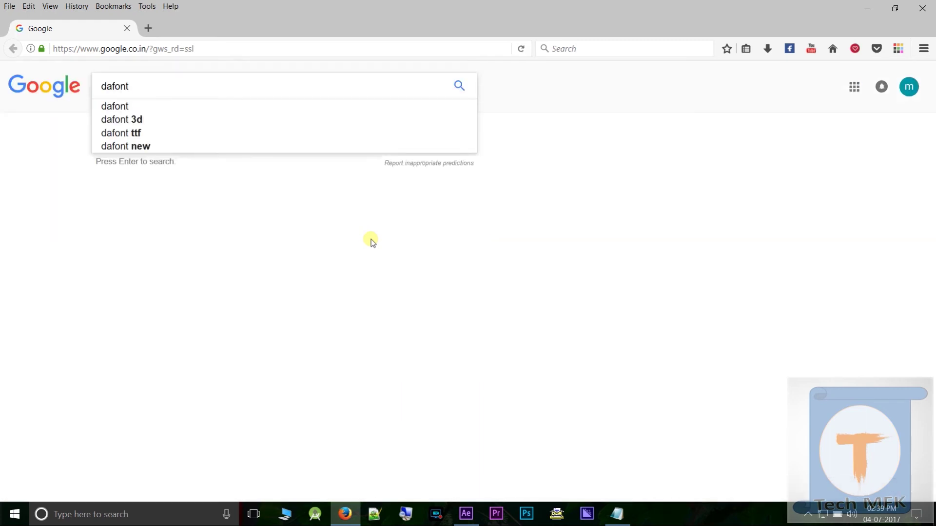
{"action": "key", "text": "Return"}
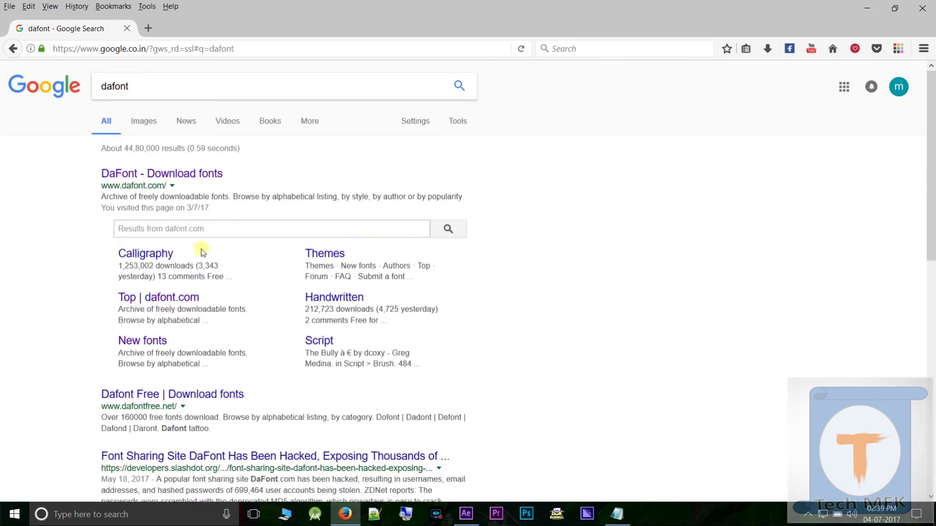
{"action": "left_click", "coordinate": [117, 176]}
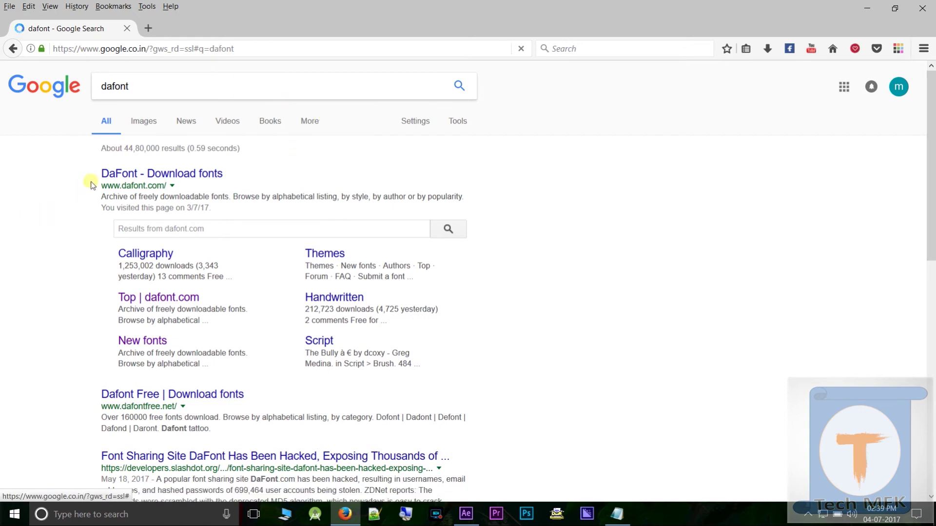
{"action": "left_click", "coordinate": [137, 175]}
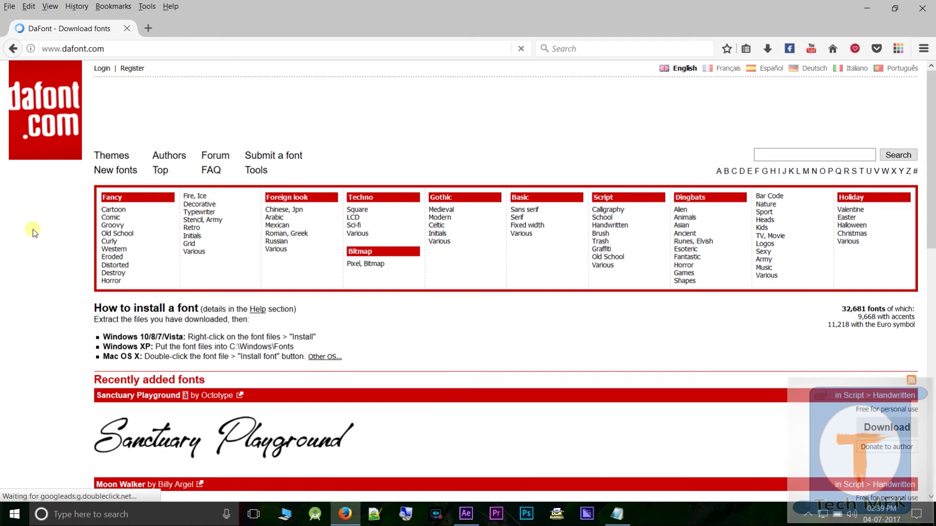
Download Moon Walker from DaFont's recently added fonts as moon_walker.zip via IDM, then minimize Firefox
{"action": "scroll", "coordinate": [539, 267], "scroll_direction": "down", "scroll_amount": 5}
{"action": "scroll", "coordinate": [539, 267], "scroll_direction": "down", "scroll_amount": 1}
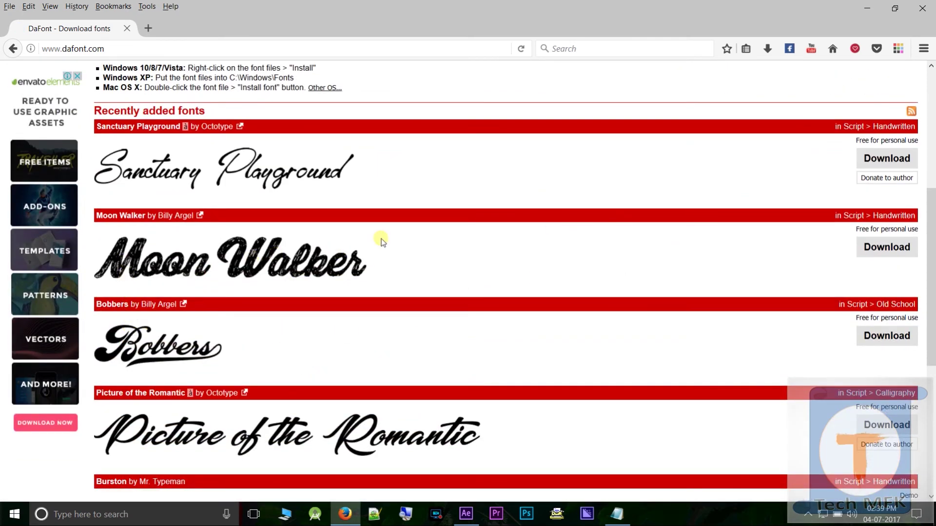
{"action": "left_click", "coordinate": [891, 255]}
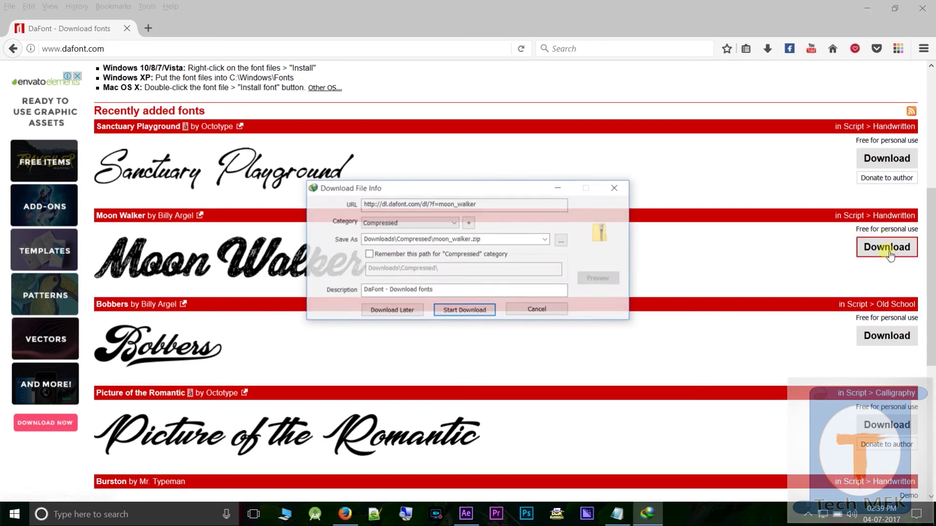
{"action": "left_click", "coordinate": [489, 312]}
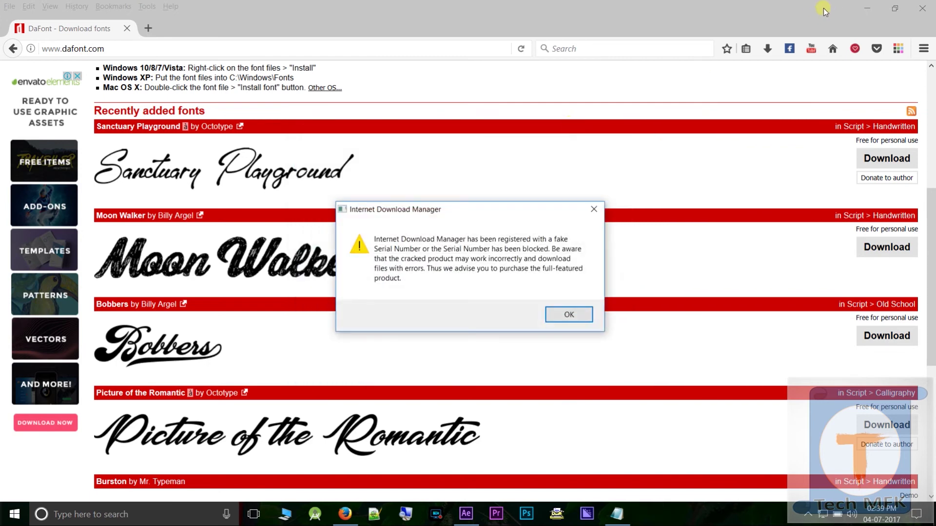
{"action": "left_click", "coordinate": [858, 7]}
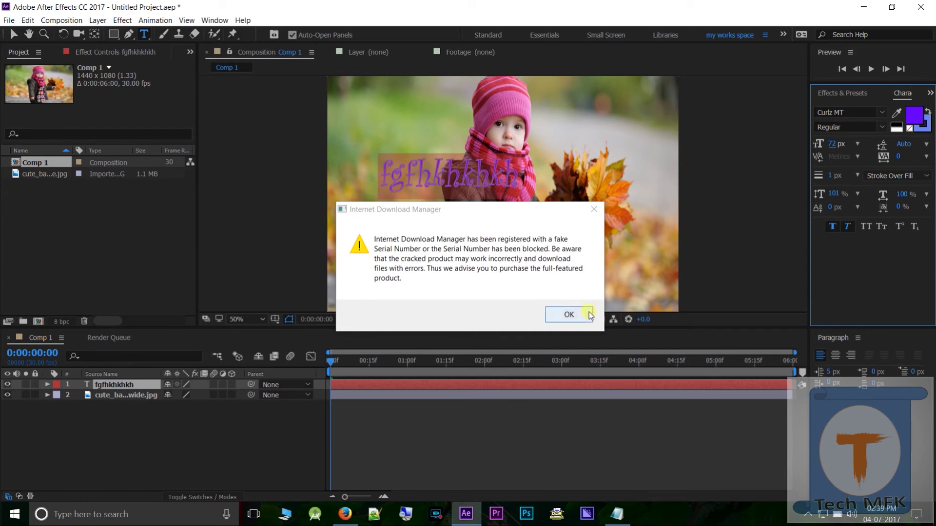
{"action": "left_click", "coordinate": [593, 209]}
Launch Internet Download Manager from the desktop and open the folder holding moon_walker.zip
{"action": "left_click", "coordinate": [863, 7]}
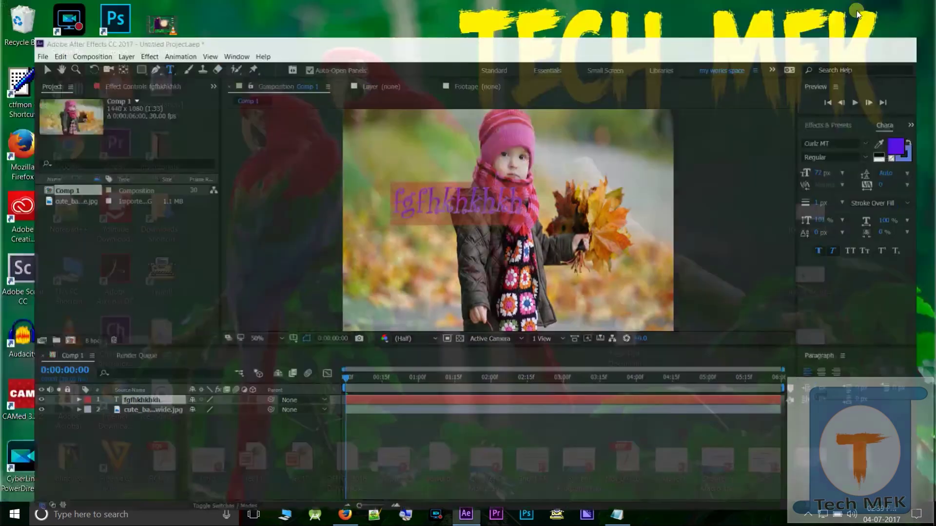
{"action": "double_click", "coordinate": [117, 411]}
{"action": "right_click", "coordinate": [117, 411]}
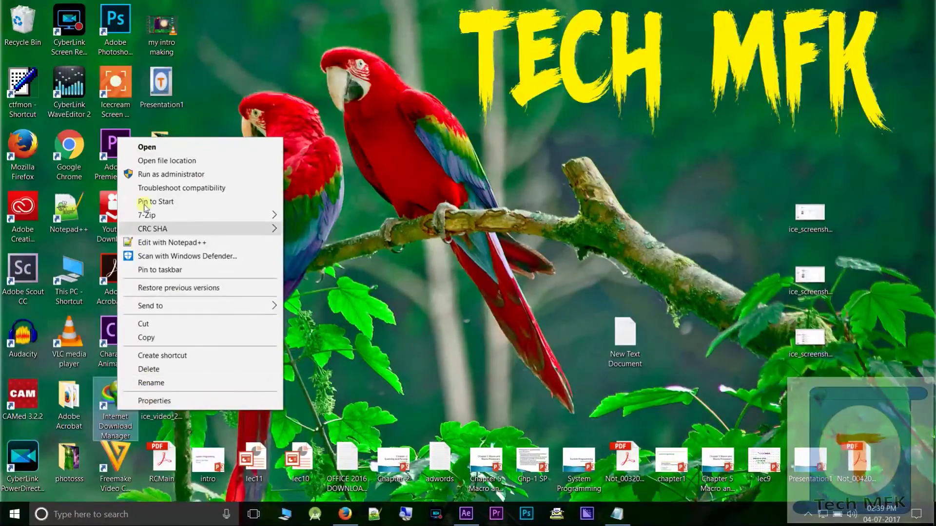
{"action": "left_click", "coordinate": [143, 149]}
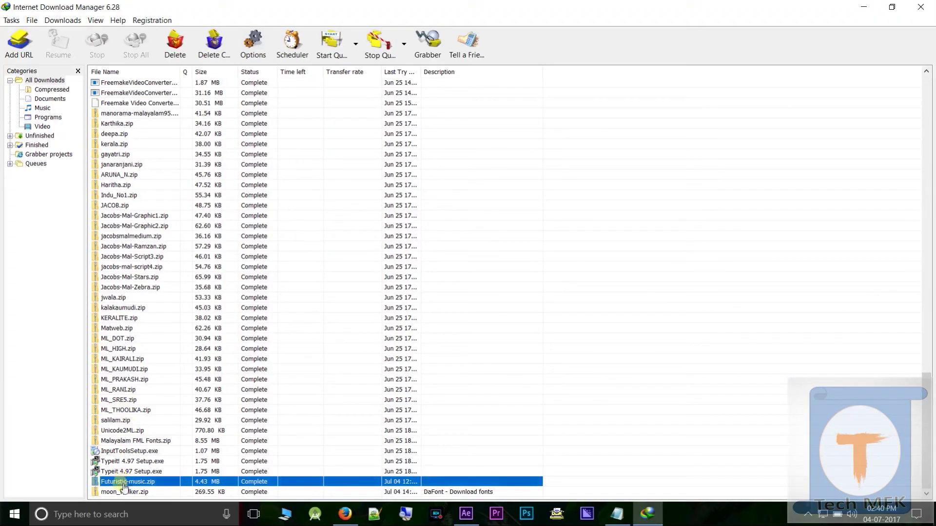
{"action": "left_click", "coordinate": [125, 493]}
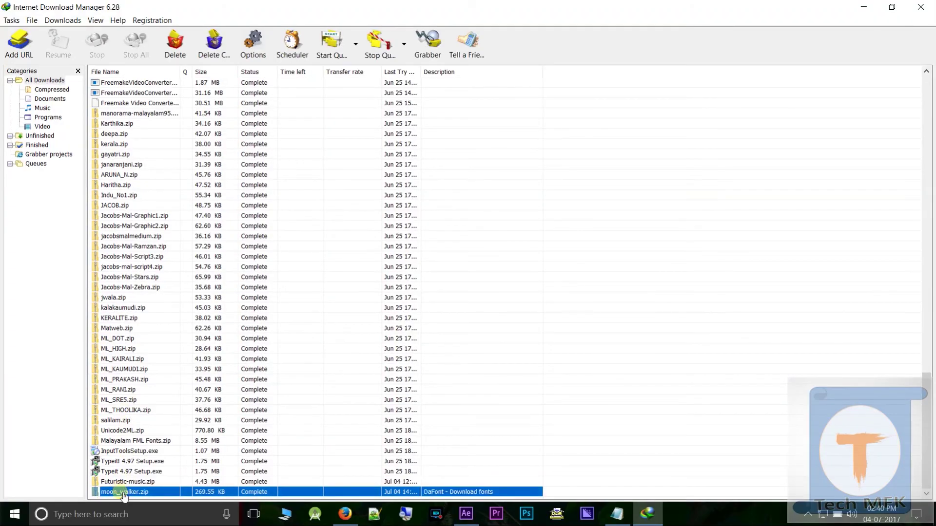
{"action": "right_click", "coordinate": [165, 489]}
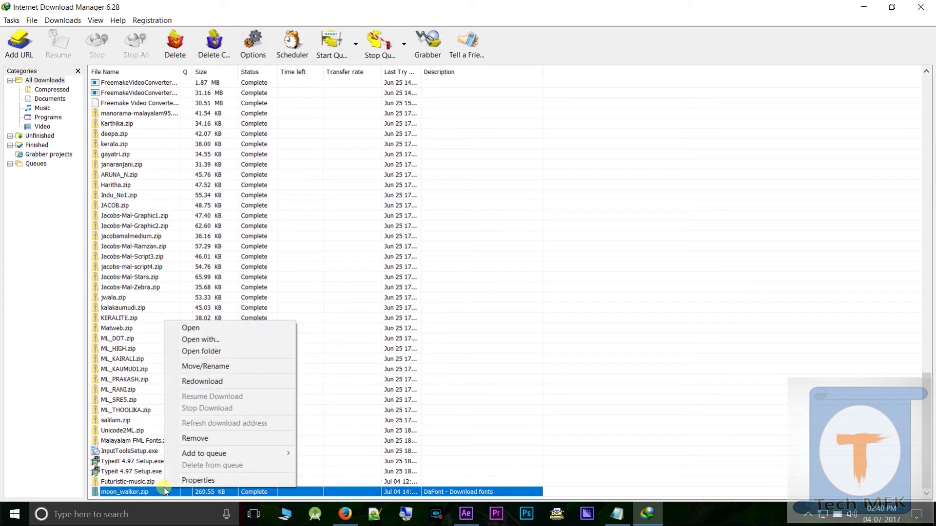
{"action": "left_click", "coordinate": [216, 352]}
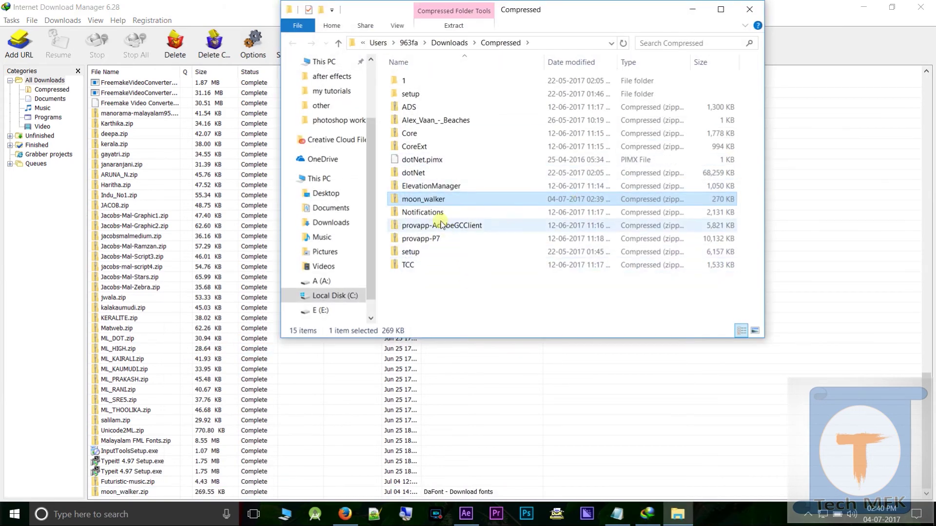
Extract moon_walker with 7-Zip into a 'moon_walker\' folder and open that folder
{"action": "right_click", "coordinate": [423, 200]}
{"action": "mouse_move", "coordinate": [454, 254]}
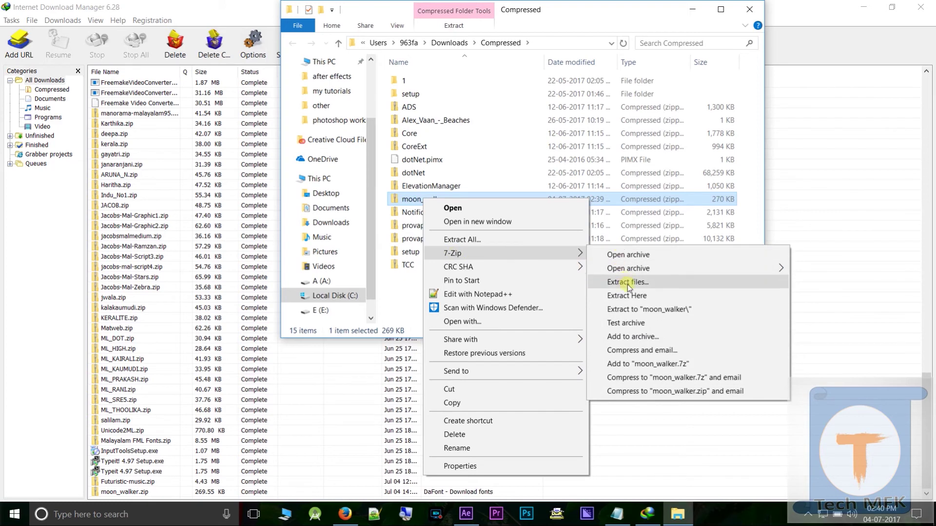
{"action": "left_click", "coordinate": [635, 310]}
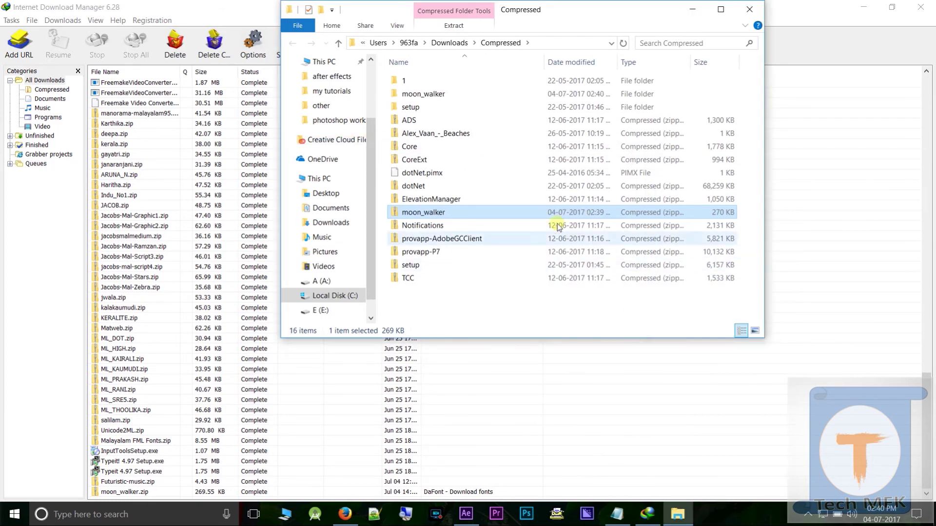
{"action": "double_click", "coordinate": [458, 95]}
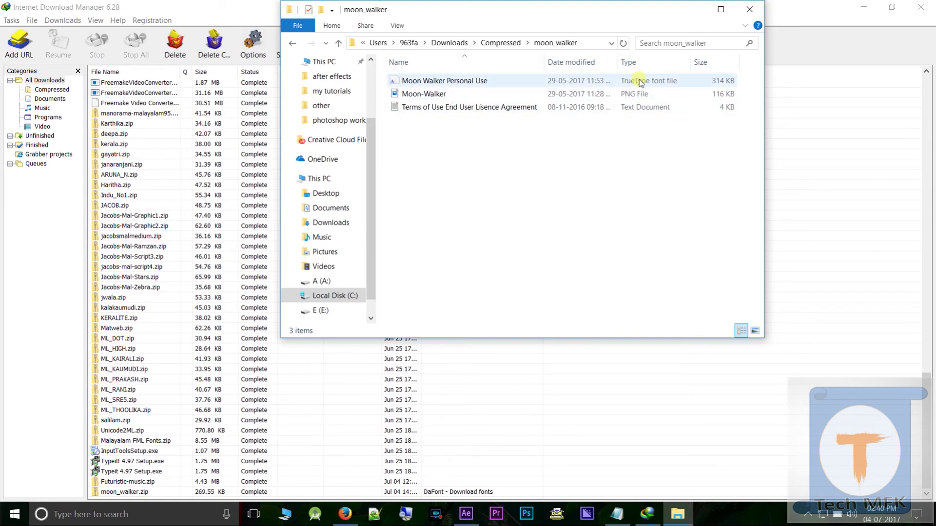
Copy the Moon Walker Personal Use font file
{"action": "left_click", "coordinate": [413, 83]}
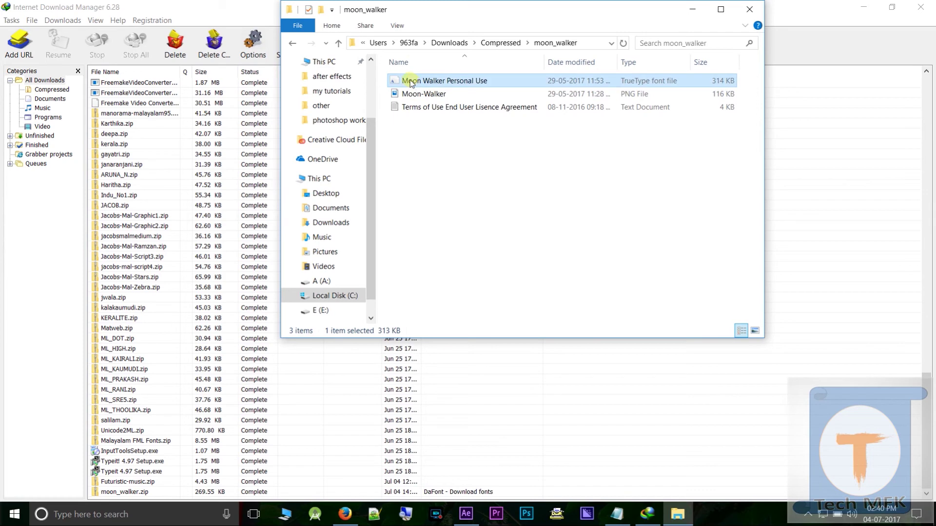
{"action": "right_click", "coordinate": [411, 83]}
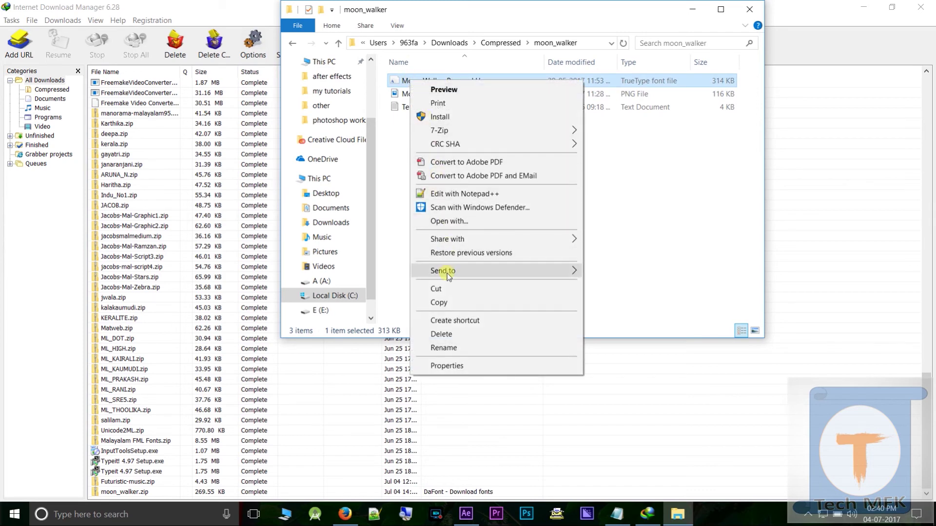
{"action": "left_click", "coordinate": [439, 303]}
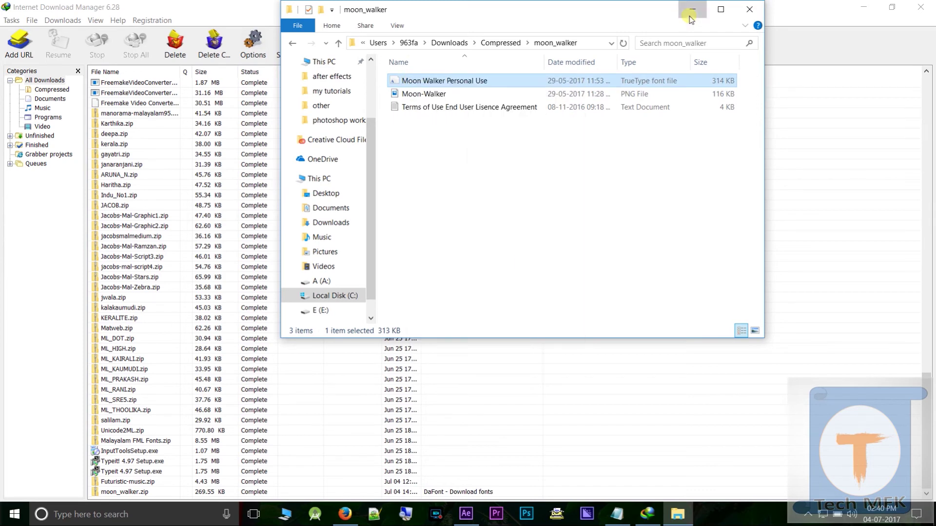
Open Local Disk (C:)\Windows in a new File Explorer window from This PC
{"action": "left_click", "coordinate": [692, 9]}
{"action": "left_click", "coordinate": [863, 7]}
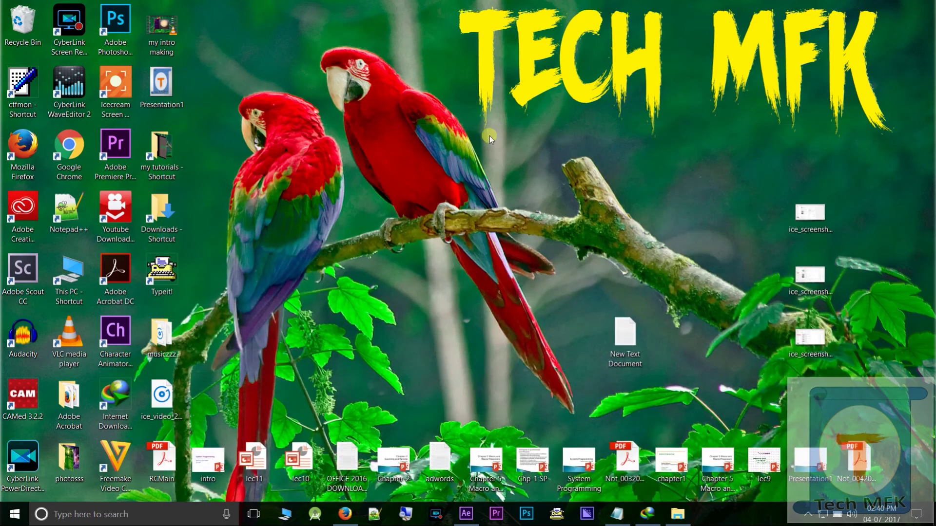
{"action": "left_click", "coordinate": [275, 517]}
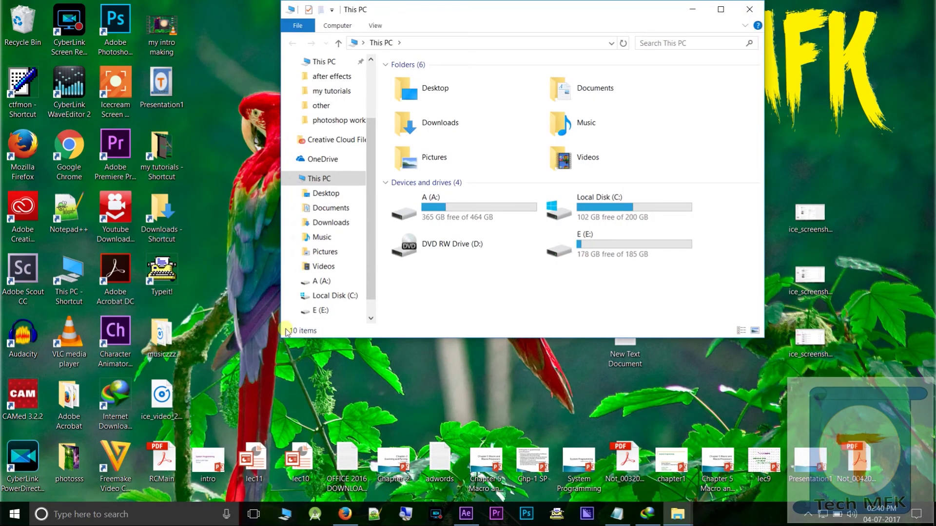
{"action": "double_click", "coordinate": [618, 196]}
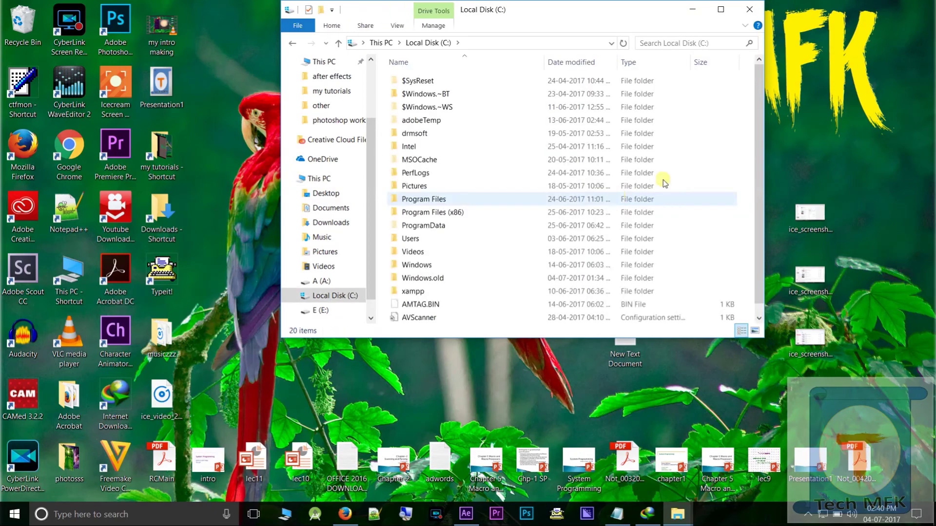
{"action": "left_click", "coordinate": [431, 267]}
{"action": "double_click", "coordinate": [432, 267]}
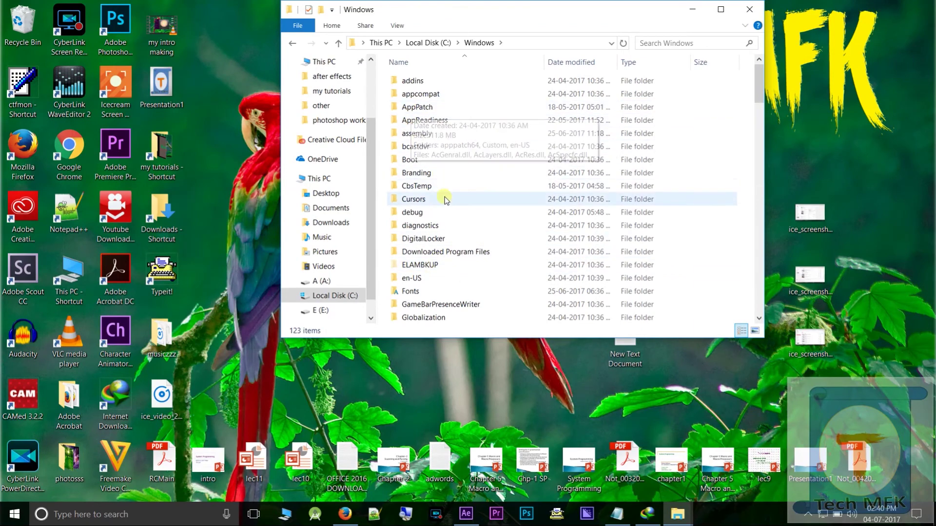
Paste Moon Walker Personal Use into the maximized C:\Windows\Fonts folder, then return to Firefox
{"action": "left_click", "coordinate": [430, 293]}
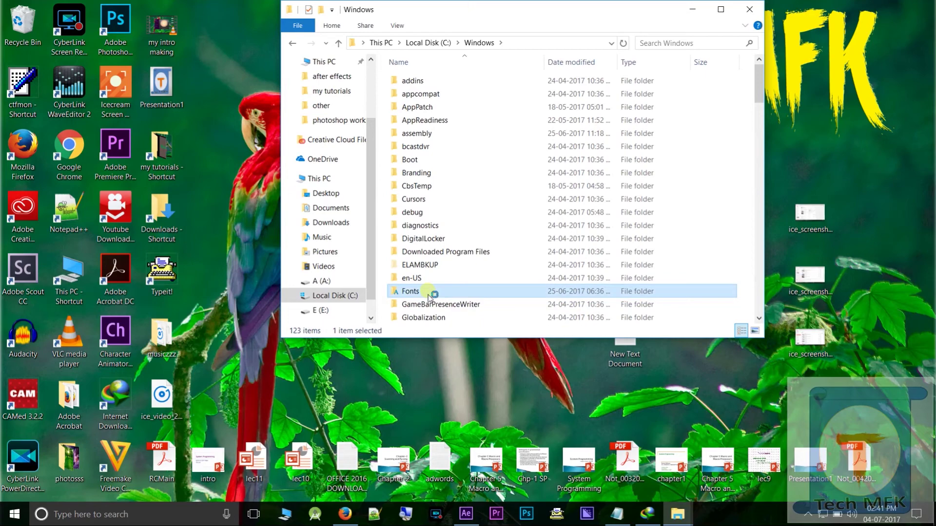
{"action": "double_click", "coordinate": [429, 294]}
{"action": "left_click", "coordinate": [720, 10]}
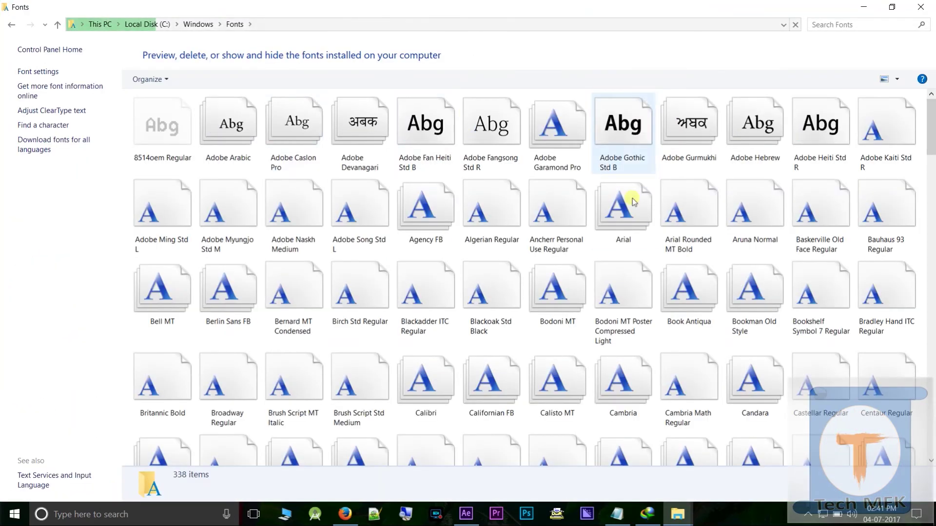
{"action": "left_click_drag", "start_coordinate": [929, 127], "coordinate": [929, 97]}
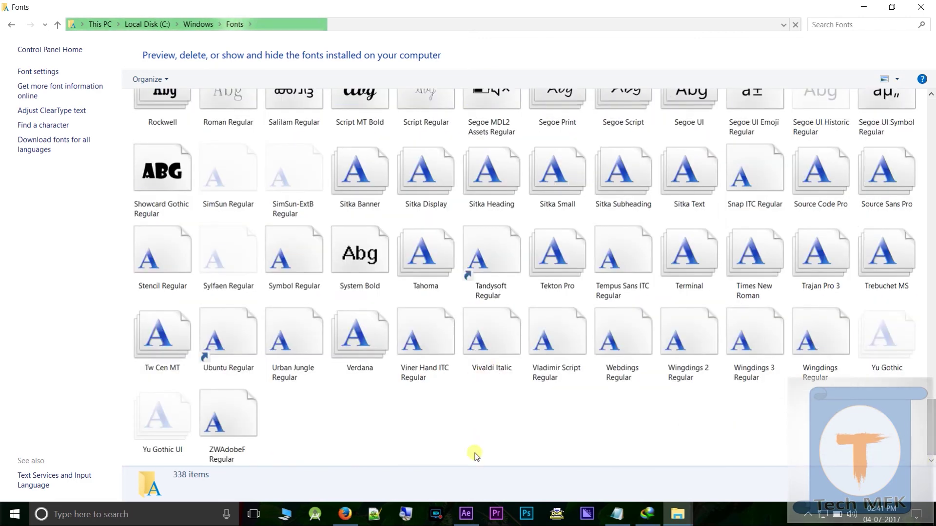
{"action": "right_click", "coordinate": [479, 425]}
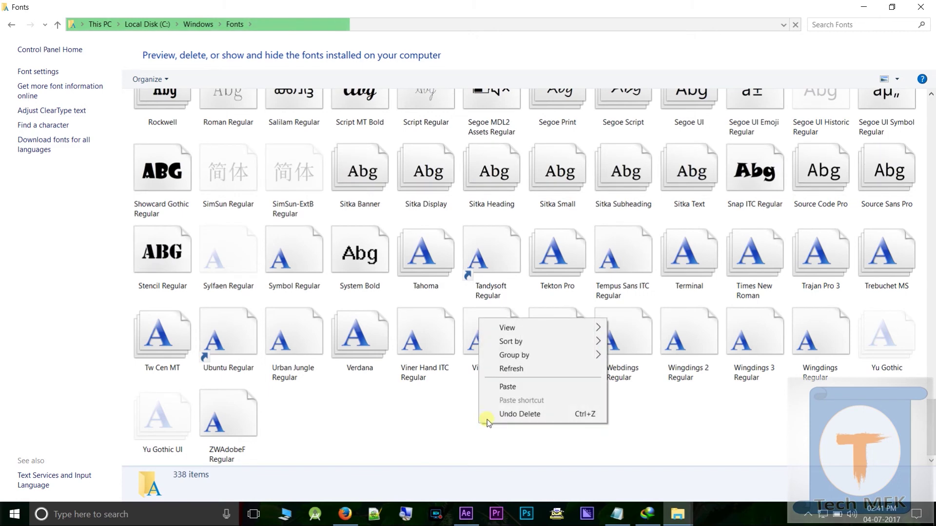
{"action": "left_click", "coordinate": [519, 388]}
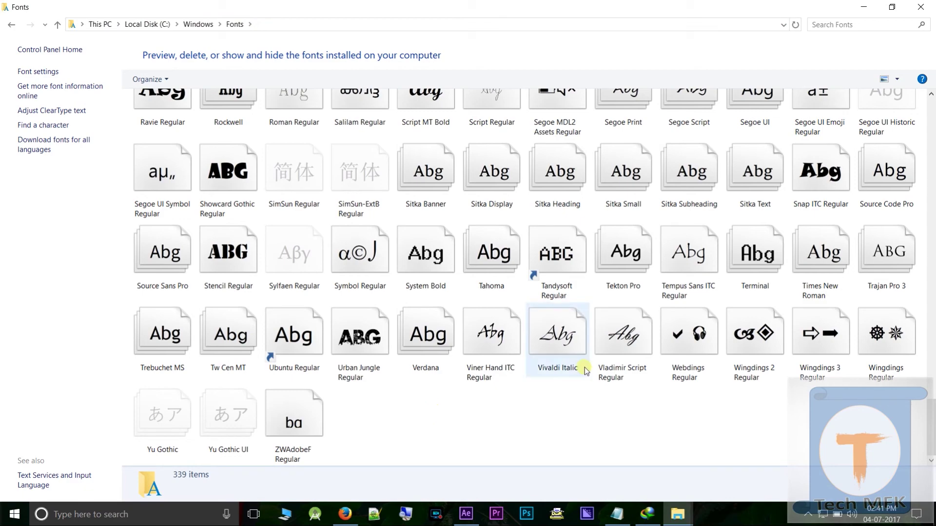
{"action": "left_click", "coordinate": [345, 513]}
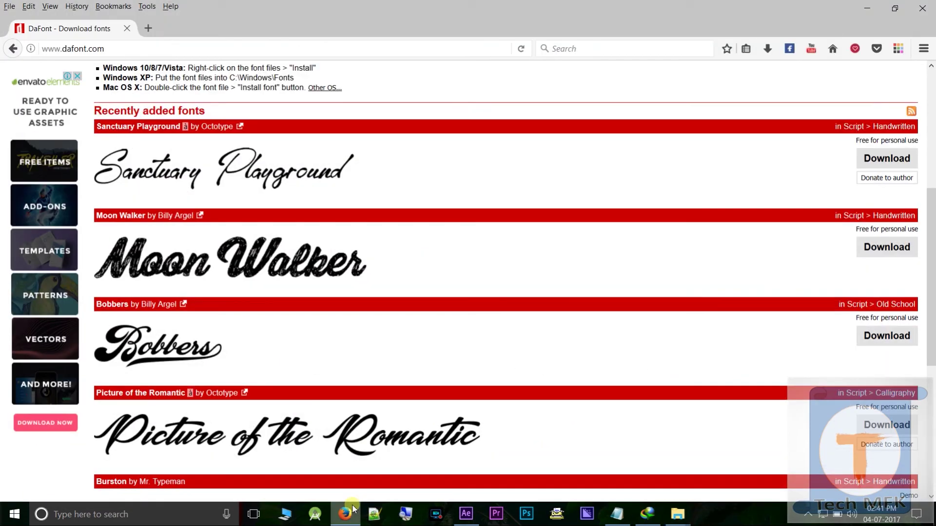
Paste the Moon Walker font into the Fonts folder, keeping the existing copy, then return to After Effects
{"action": "left_click", "coordinate": [865, 11]}
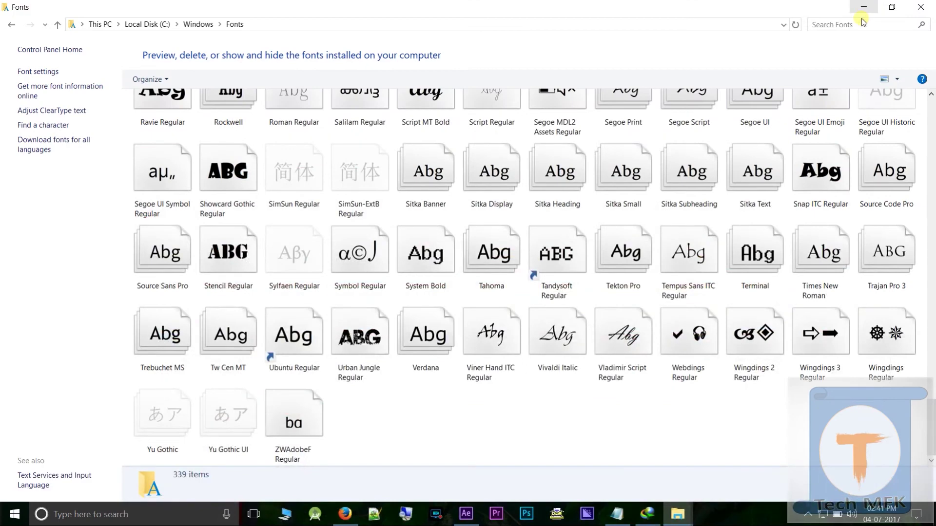
{"action": "right_click", "coordinate": [612, 410]}
{"action": "left_click", "coordinate": [624, 378]}
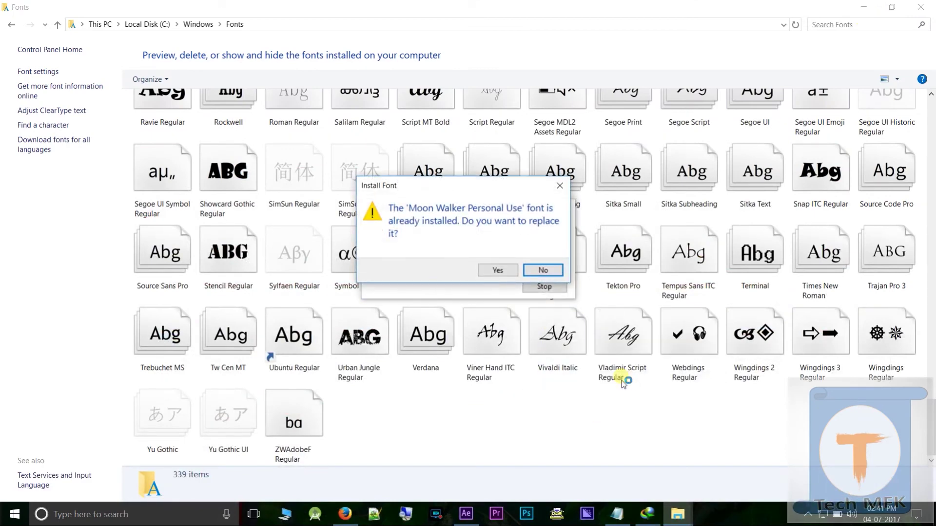
{"action": "left_click", "coordinate": [540, 270]}
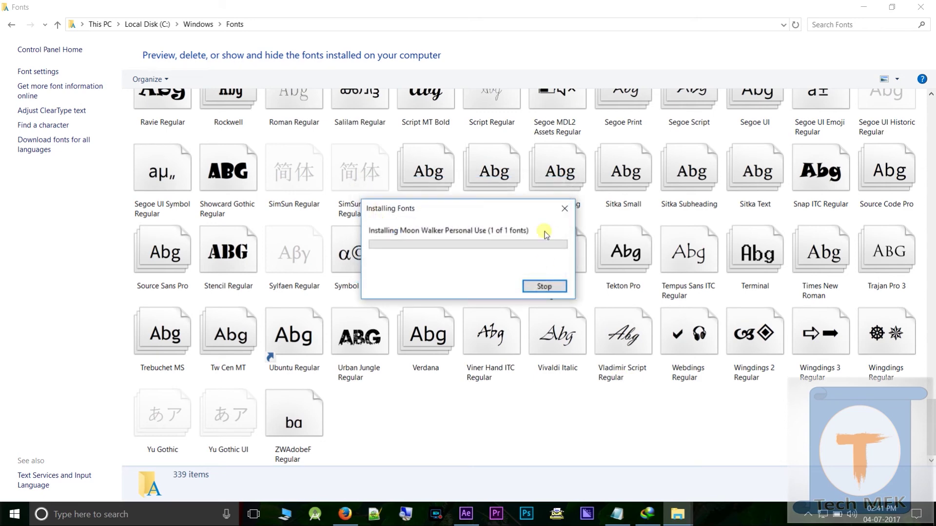
{"action": "left_click", "coordinate": [565, 209]}
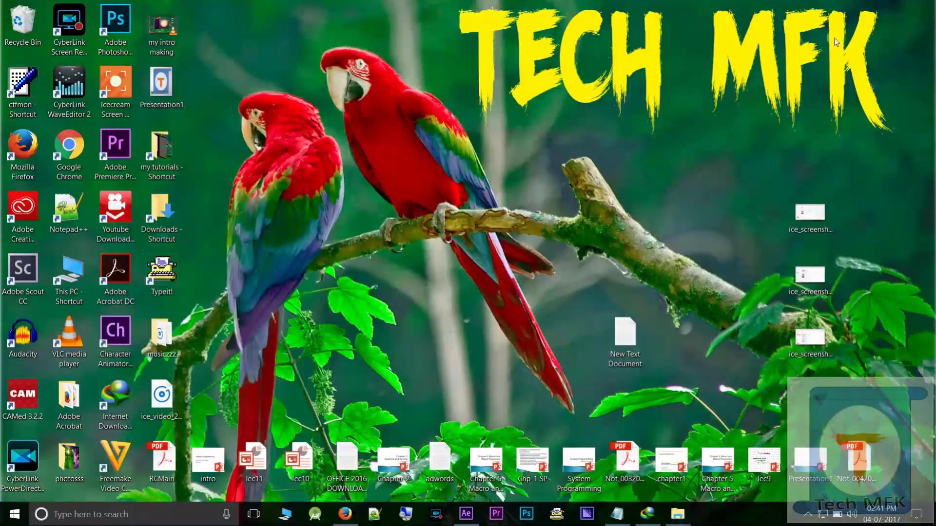
{"action": "left_click", "coordinate": [466, 520]}
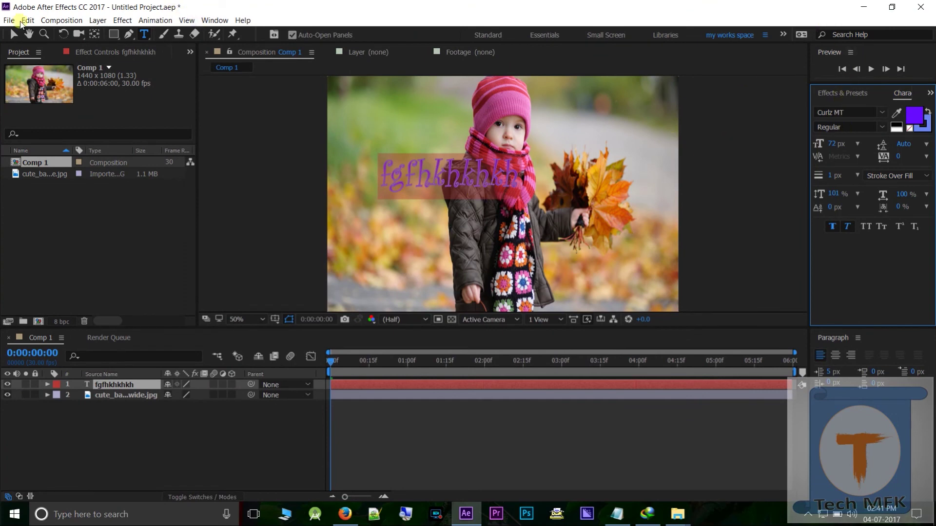
Add a new text layer reading 'hai friends' to Comp 1 and select all its text
{"action": "left_click", "coordinate": [85, 243]}
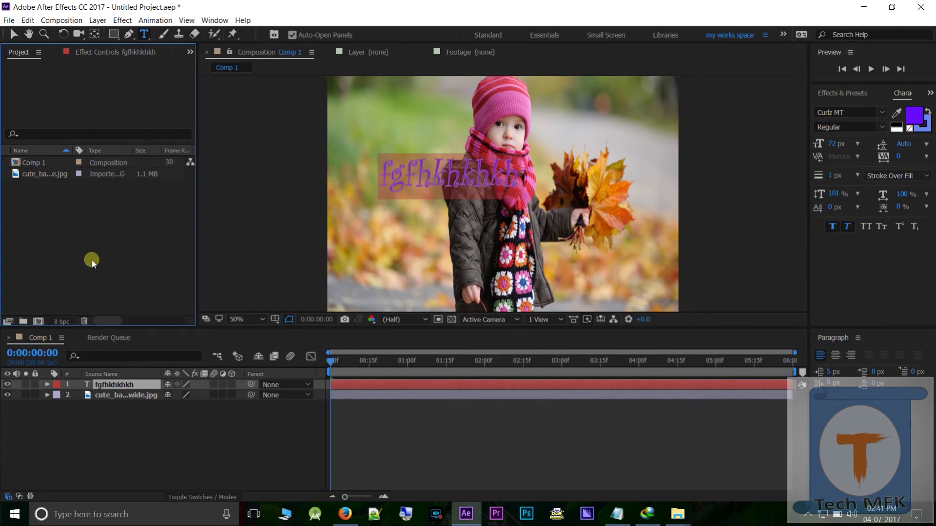
{"action": "right_click", "coordinate": [128, 443]}
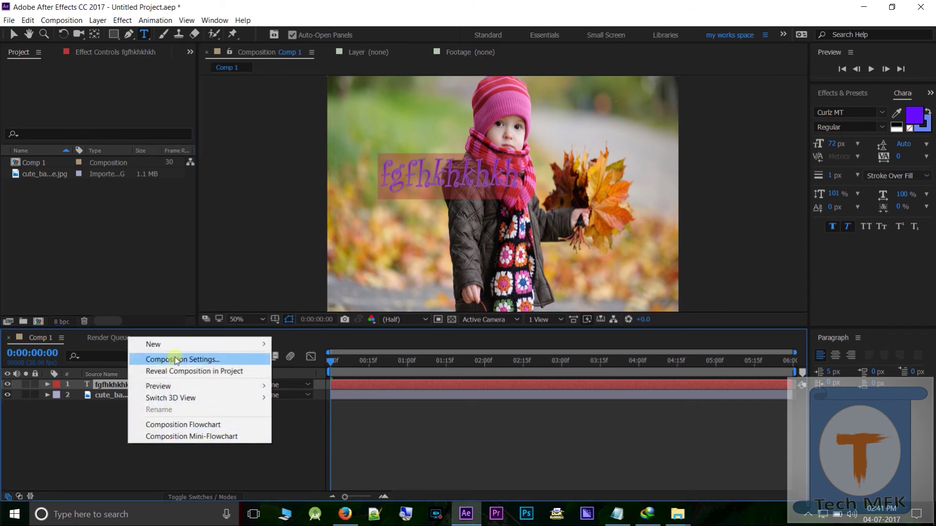
{"action": "mouse_move", "coordinate": [177, 346]}
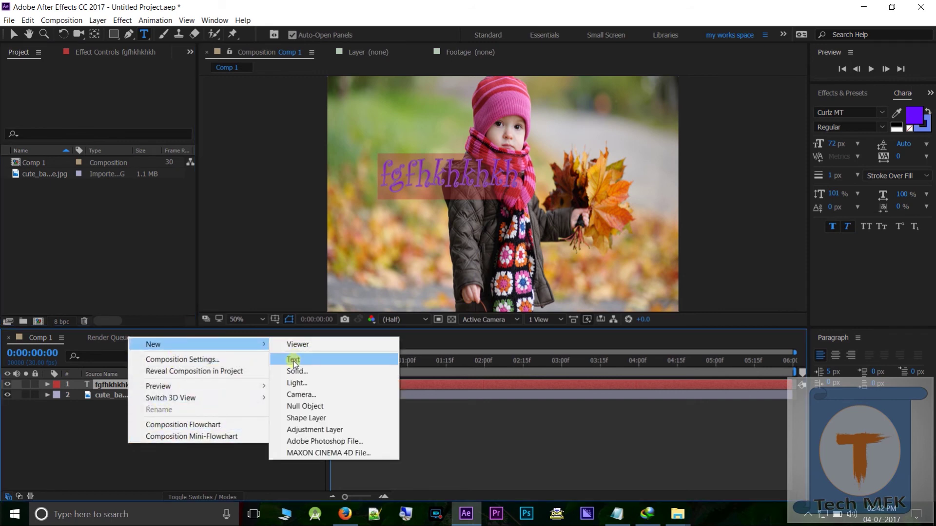
{"action": "left_click", "coordinate": [293, 360]}
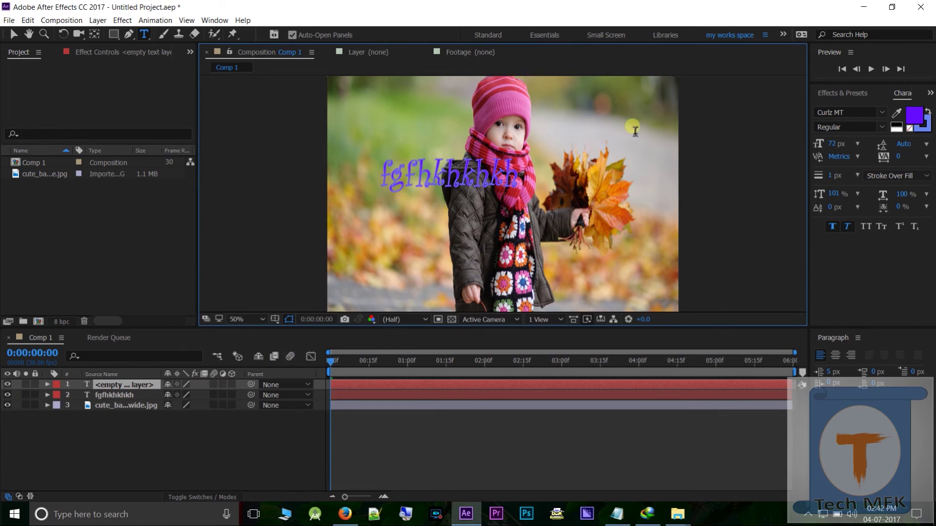
{"action": "type", "text": "hai"}
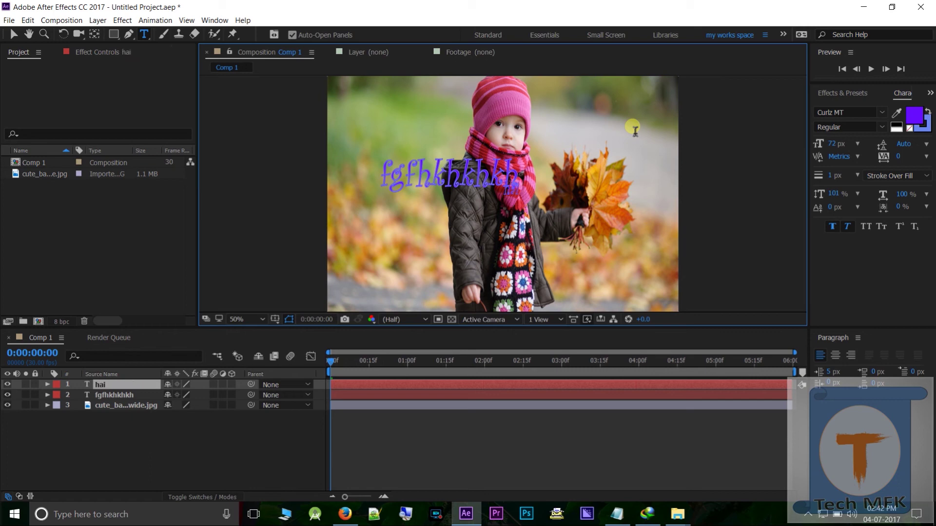
{"action": "type", "text": " friends"}
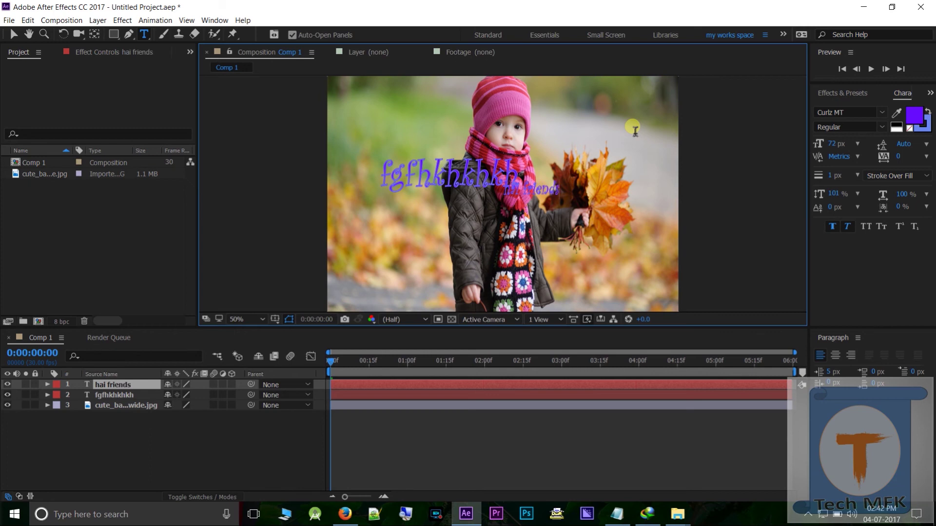
{"action": "key", "text": "ctrl+a"}
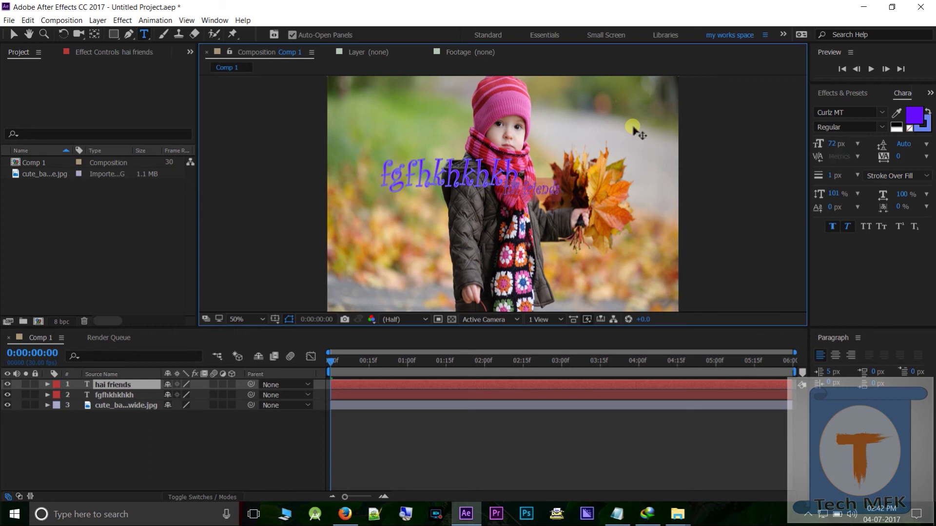
Move the 'hai friends' text up beside the child's hat
{"action": "left_click", "coordinate": [13, 36]}
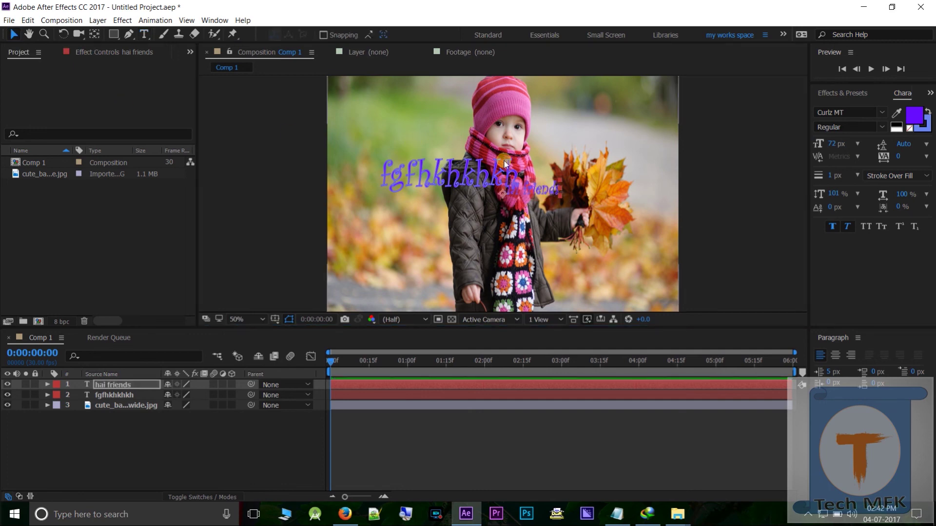
{"action": "left_click_drag", "start_coordinate": [544, 189], "coordinate": [595, 112]}
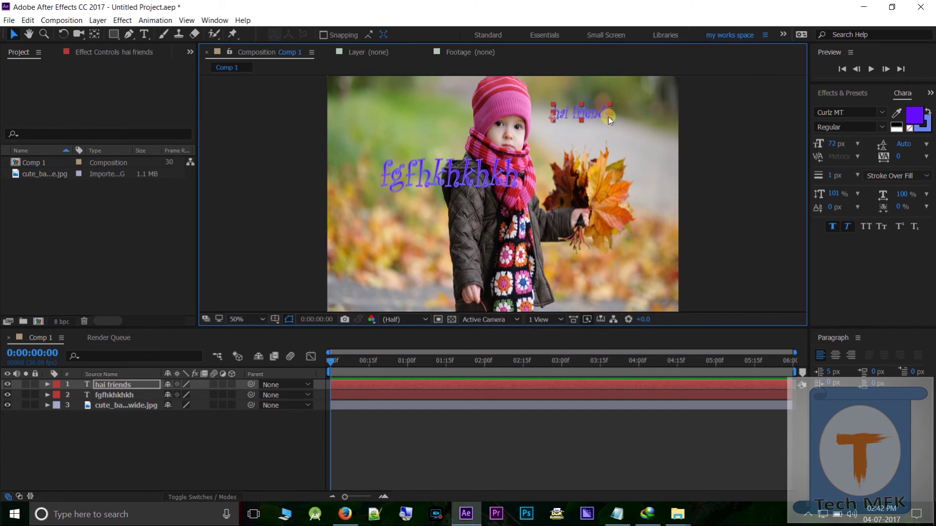
{"action": "key", "text": "ctrl+a"}
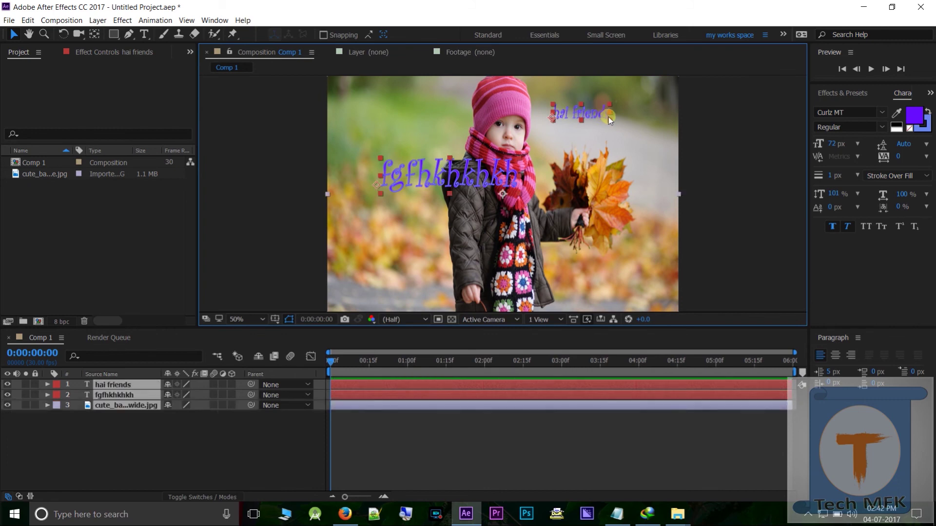
{"action": "left_click", "coordinate": [145, 34]}
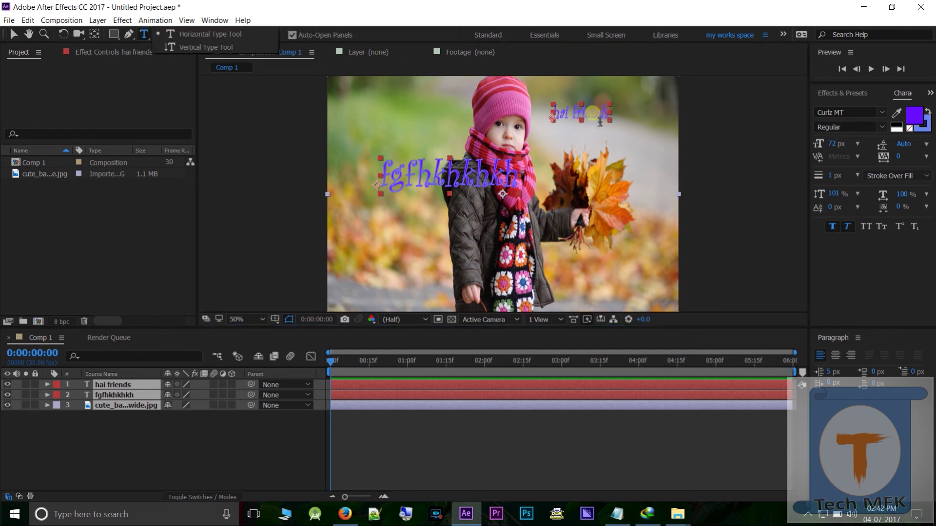
Set the 'hai friends' font size to 183 px in the Character panel
{"action": "double_click", "coordinate": [599, 121]}
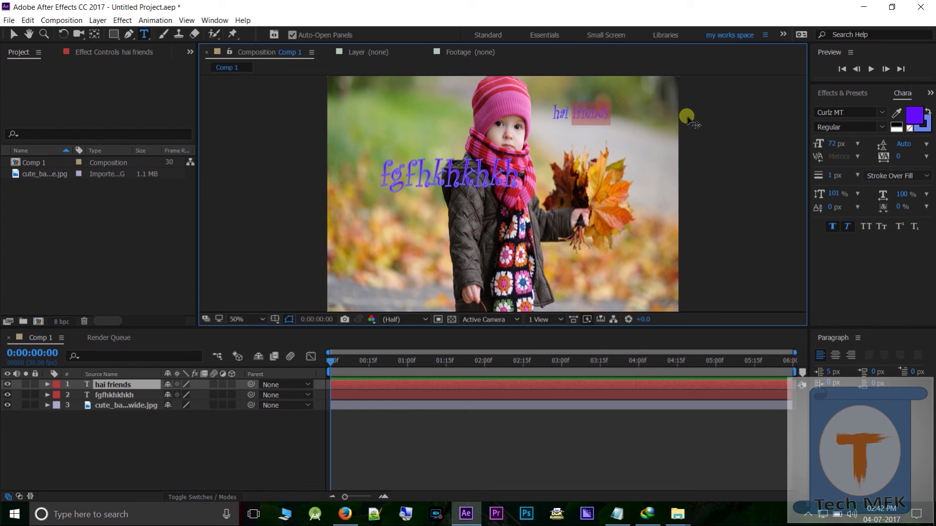
{"action": "key", "text": "ctrl+a"}
{"action": "left_click", "coordinate": [836, 144]}
{"action": "type", "text": "200"}
{"action": "key", "text": "Return"}
{"action": "key", "text": "shift+Down"}
{"action": "key", "text": "shift+Down"}
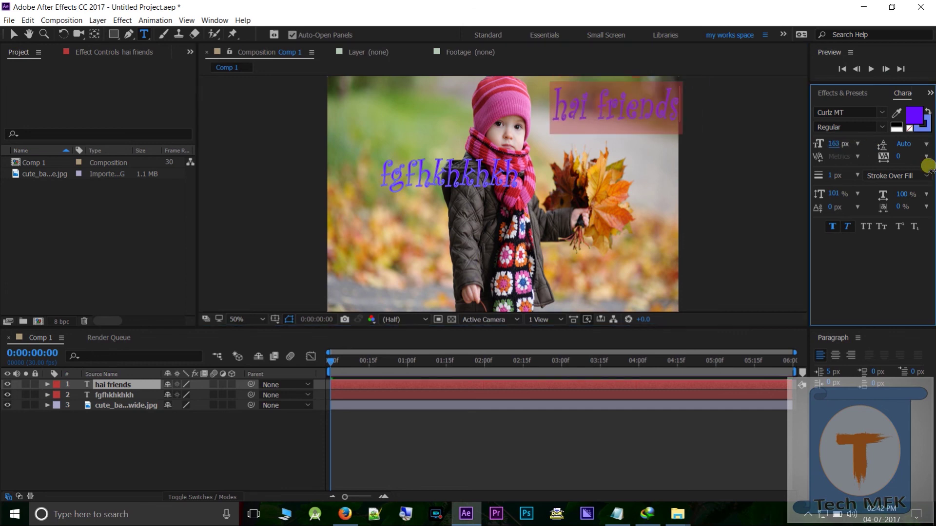
{"action": "key", "text": "Up"}
{"action": "key", "text": "Up"}
{"action": "key", "text": "Up"}
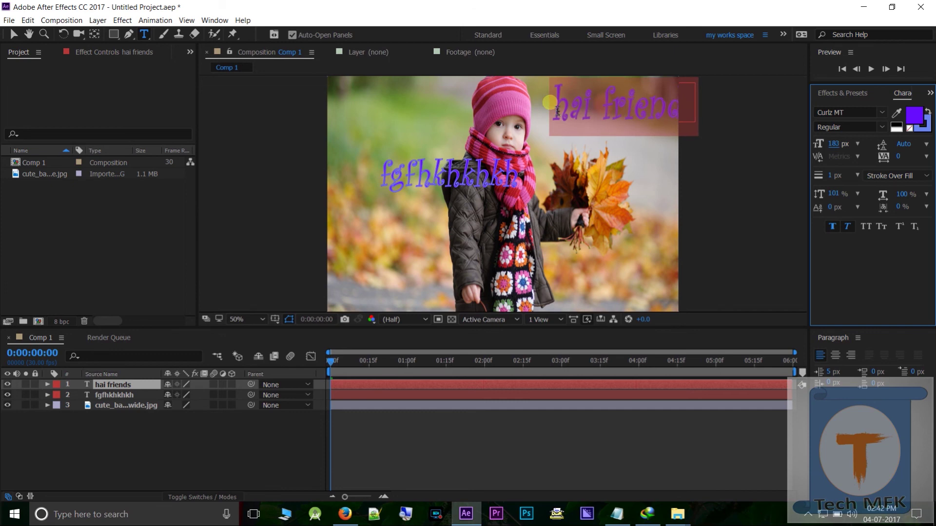
Shift the 'hai friends' text slightly left and down beside the hat
{"action": "left_click", "coordinate": [21, 39]}
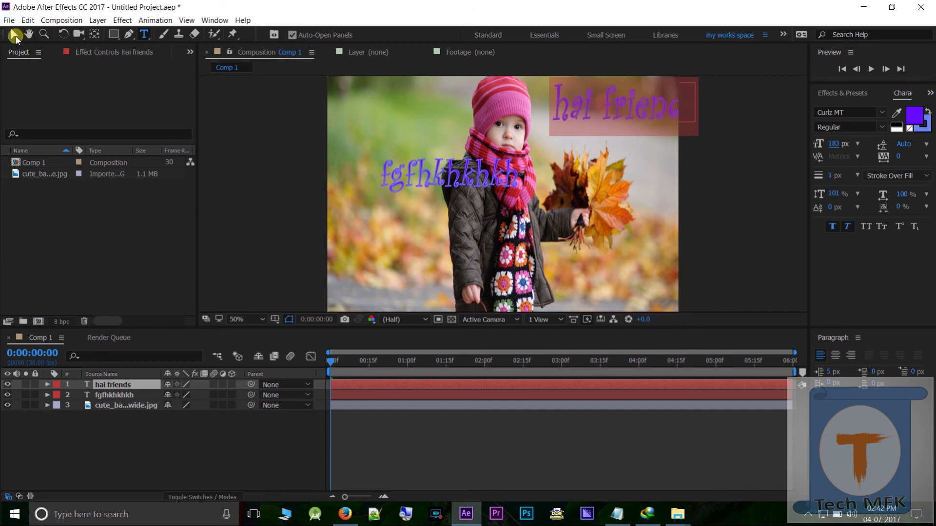
{"action": "left_click_drag", "start_coordinate": [603, 97], "coordinate": [581, 128]}
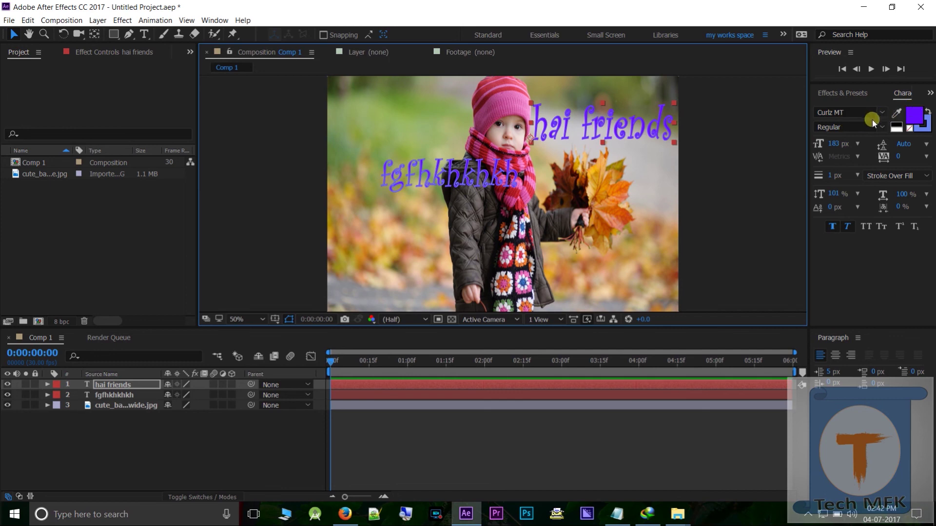
{"action": "left_click", "coordinate": [884, 113]}
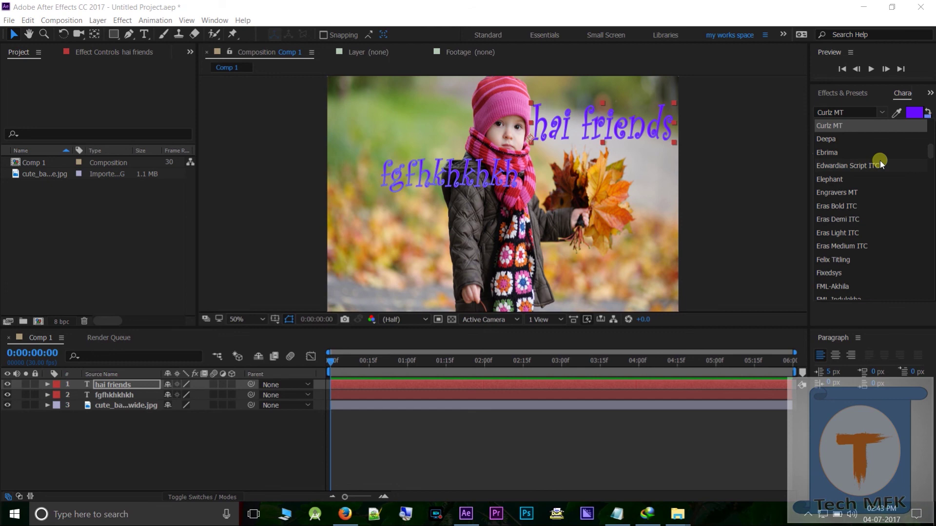
Apply Moon Walker Personal Use to 'hai friends', scale it up, and move it above fgfhkhkhkh
{"action": "scroll", "coordinate": [879, 160], "scroll_direction": "down", "scroll_amount": 15}
{"action": "scroll", "coordinate": [880, 160], "scroll_direction": "down", "scroll_amount": 1}
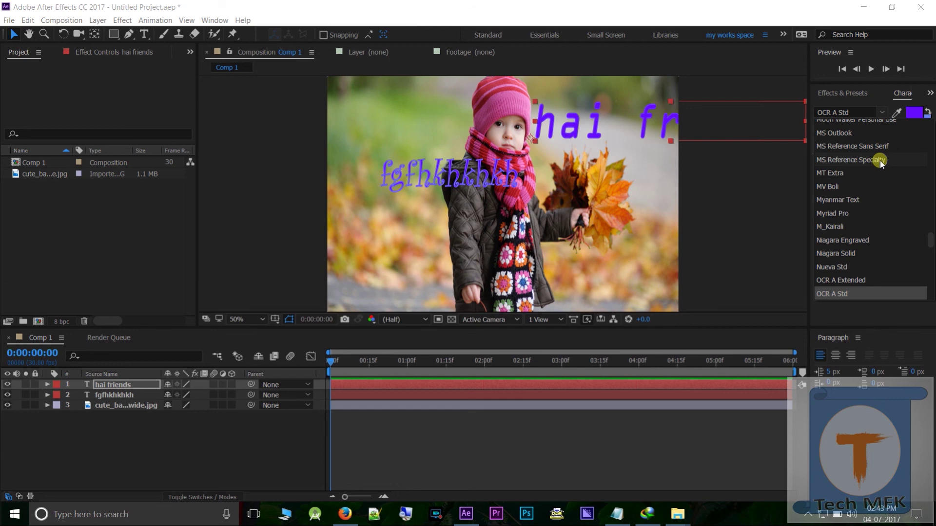
{"action": "left_click", "coordinate": [858, 119]}
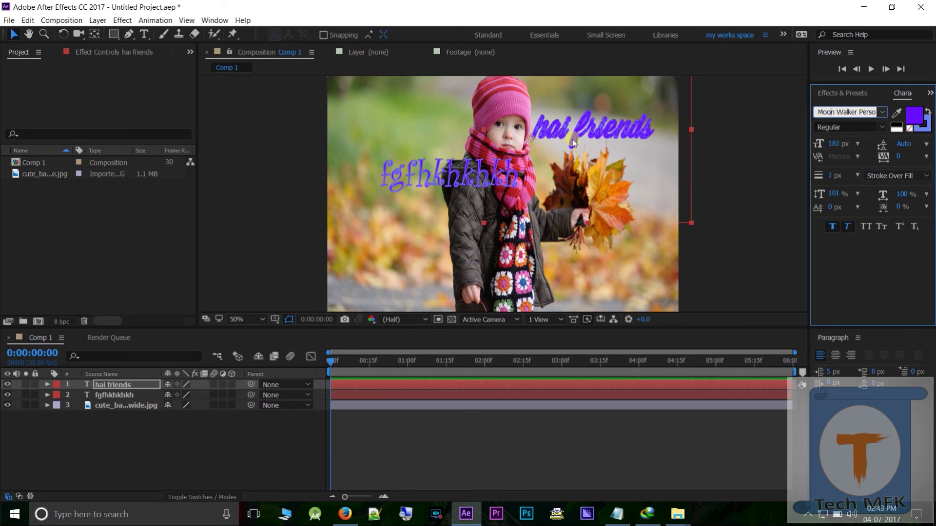
{"action": "left_click_drag", "start_coordinate": [692, 225], "coordinate": [721, 263]}
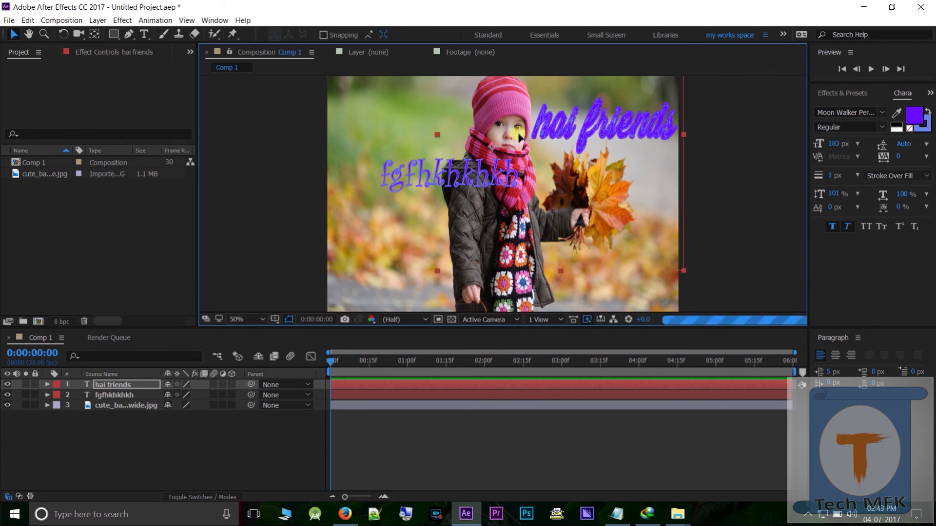
{"action": "left_click_drag", "start_coordinate": [570, 121], "coordinate": [377, 124]}
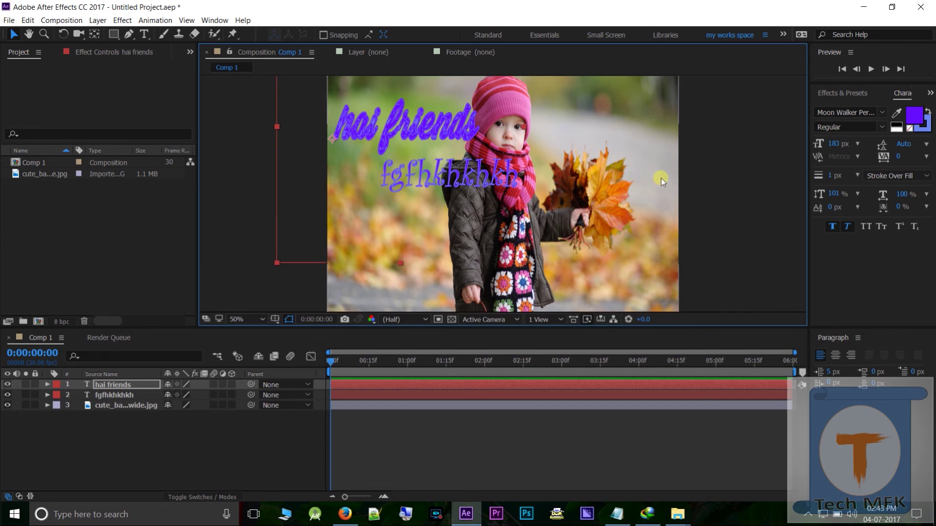
Minimize After Effects and bring up the screen recorder from the hidden tray icons
{"action": "left_click", "coordinate": [863, 6]}
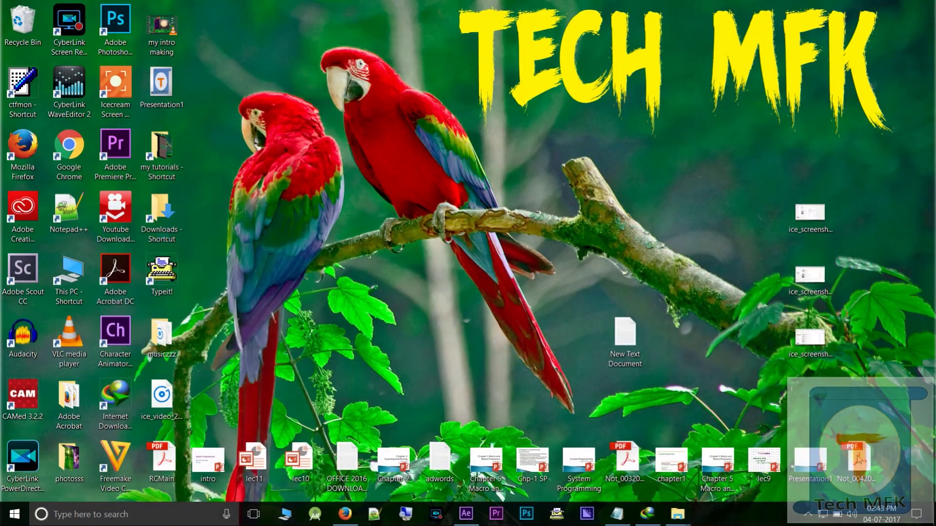
{"action": "left_click", "coordinate": [809, 518]}
{"action": "left_click", "coordinate": [784, 490]}
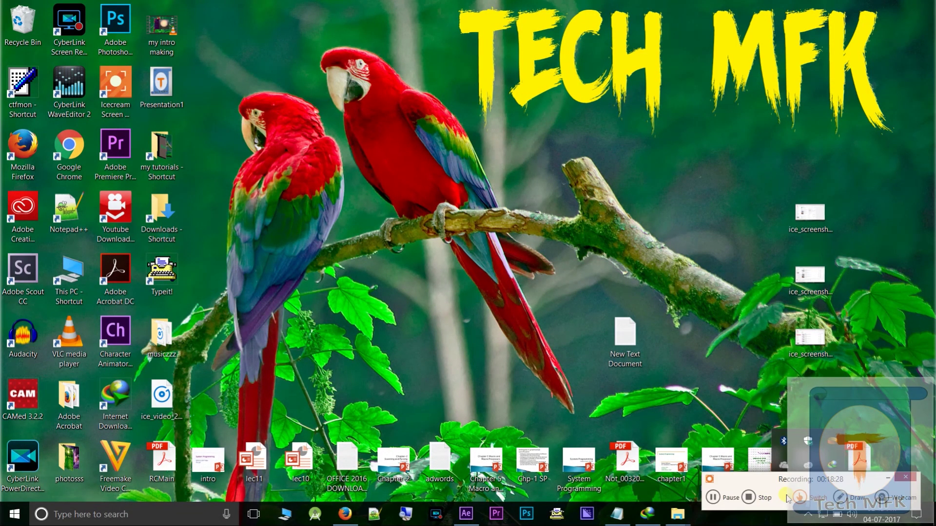